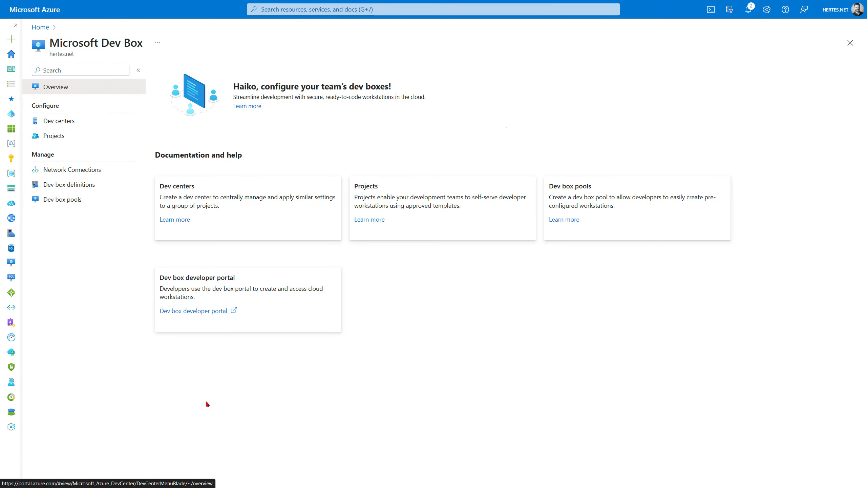
{"action": "left_click", "coordinate": [286, 9]}
{"action": "type", "text": "dev box"}
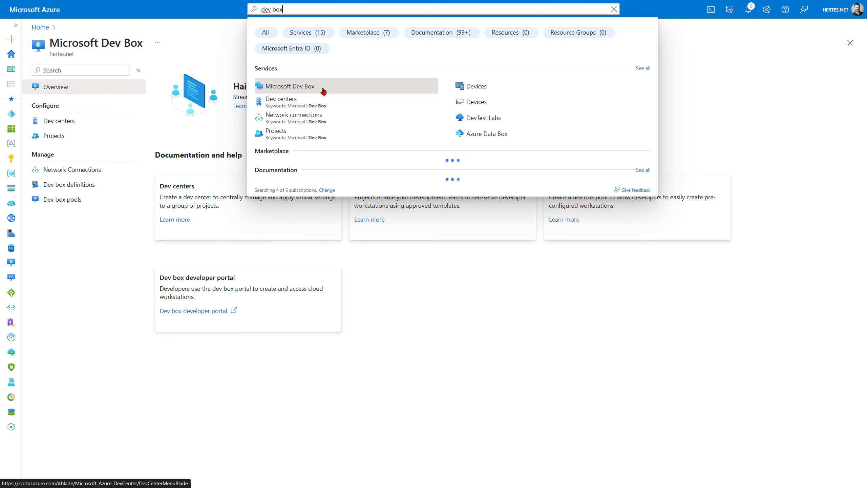
{"action": "left_click", "coordinate": [360, 399]}
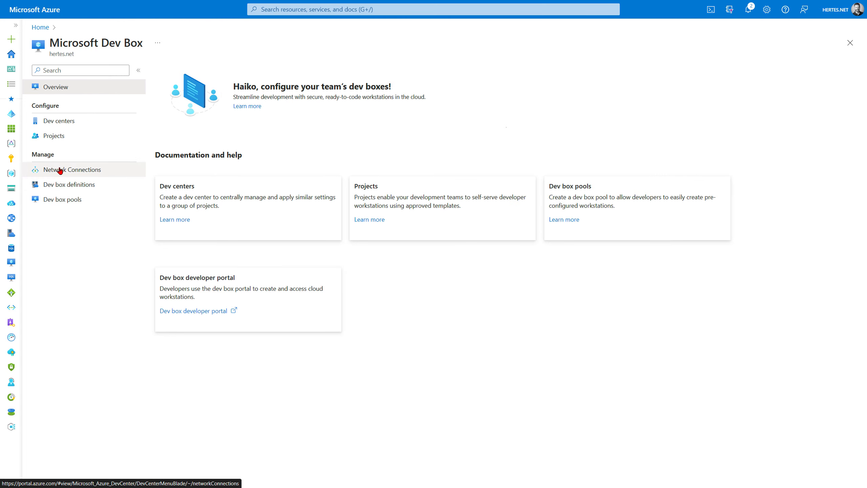
Start a new dev center under Microsoft Dev Box and create the resource group RG-DevBox for it.
{"action": "left_click", "coordinate": [49, 127]}
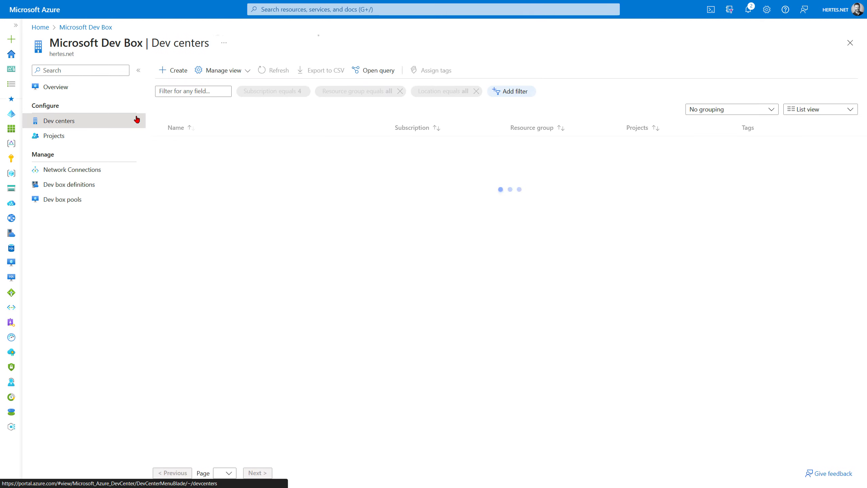
{"action": "left_click", "coordinate": [170, 76]}
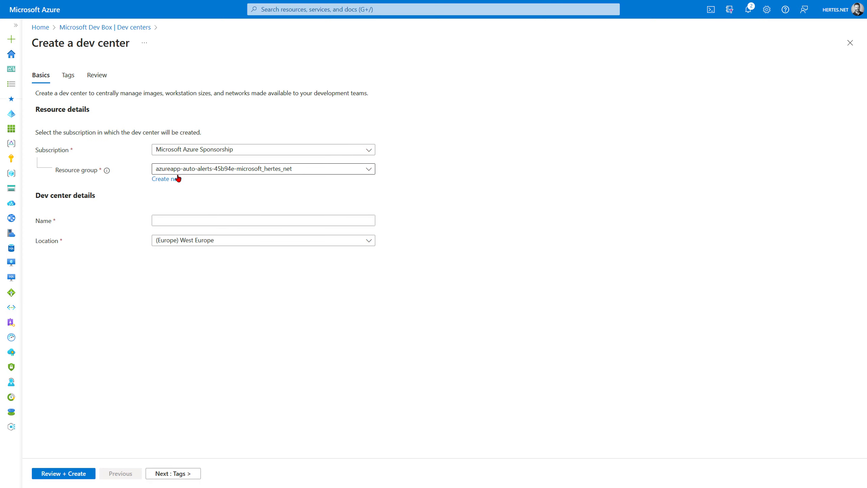
{"action": "left_click", "coordinate": [165, 180]}
{"action": "type", "text": "RG"}
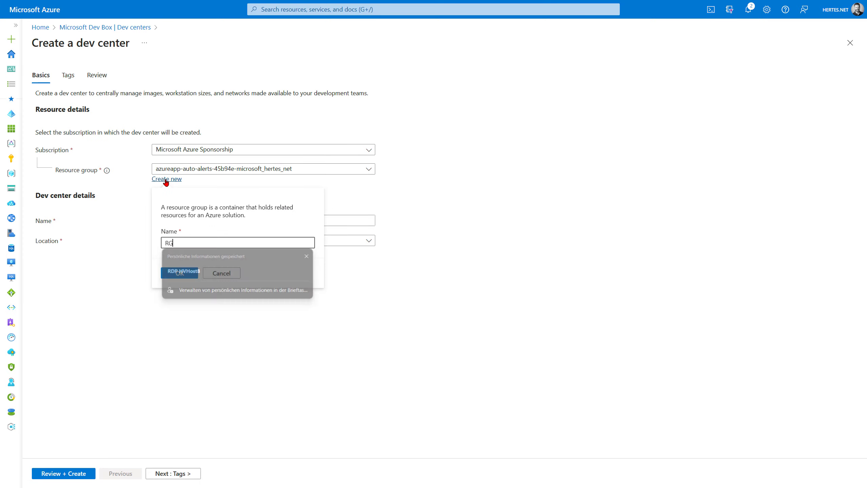
{"action": "type", "text": "-Dev"}
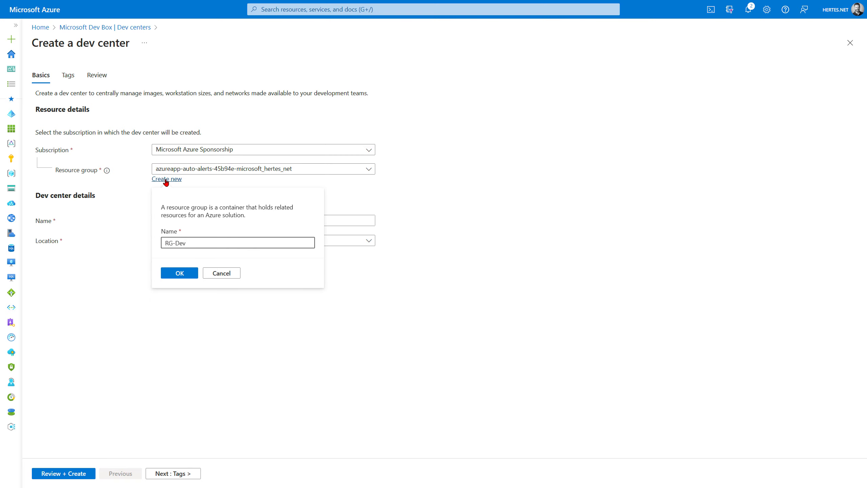
{"action": "type", "text": "Box"}
{"action": "left_click", "coordinate": [194, 274]}
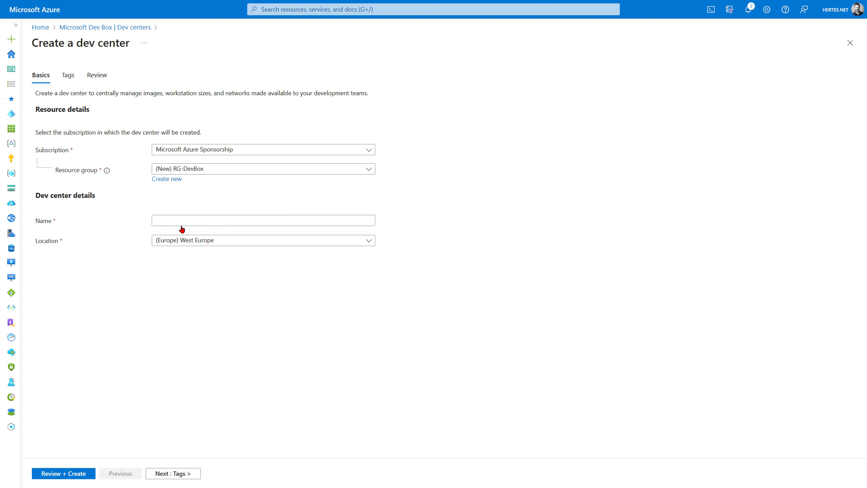
Name the dev center demo-dev-center, leave its tags empty, and create it after review.
{"action": "left_click", "coordinate": [183, 219]}
{"action": "type", "text": "demo-"}
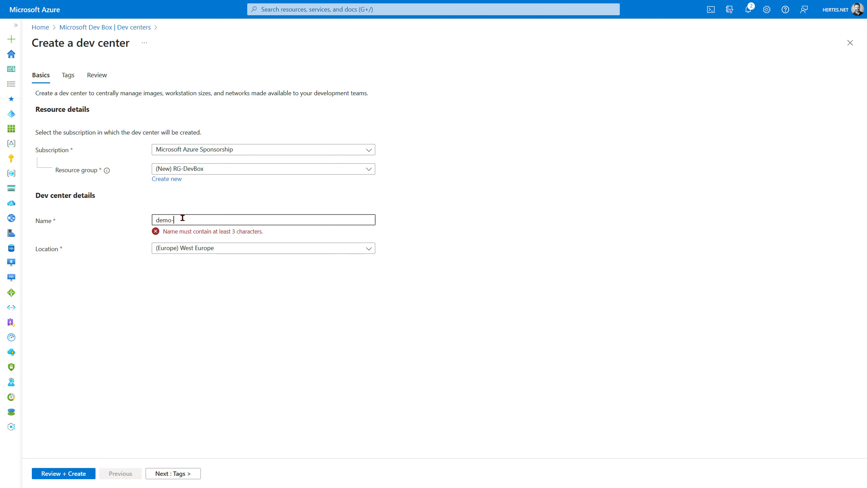
{"action": "type", "text": "dev-center"}
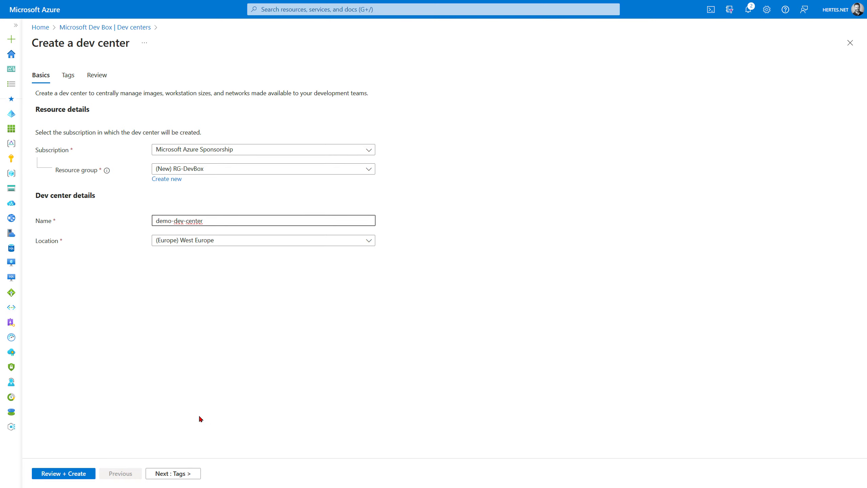
{"action": "left_click", "coordinate": [160, 474]}
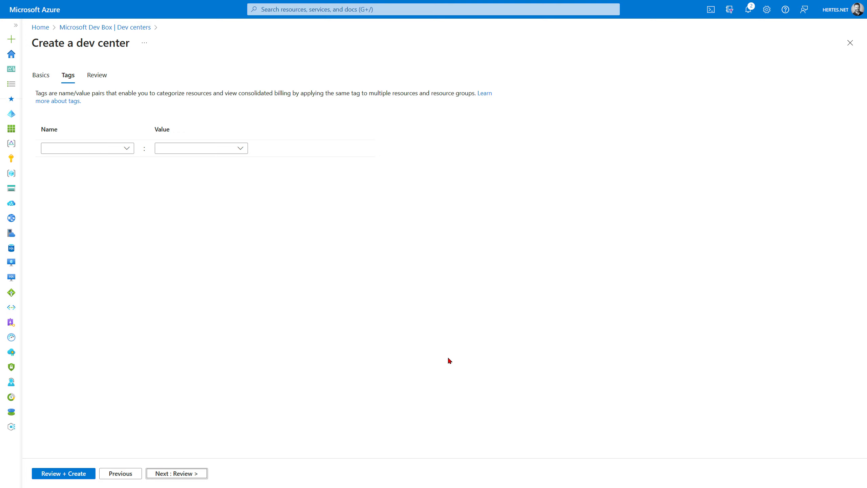
{"action": "left_click", "coordinate": [65, 474]}
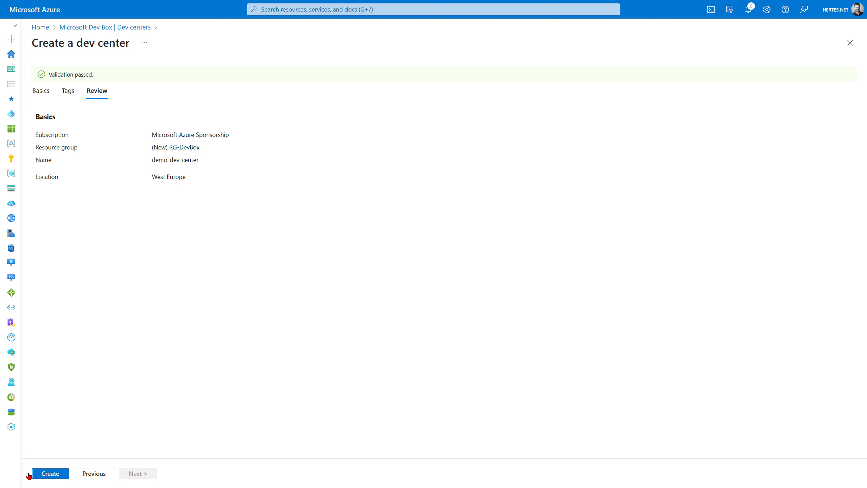
{"action": "left_click", "coordinate": [50, 473]}
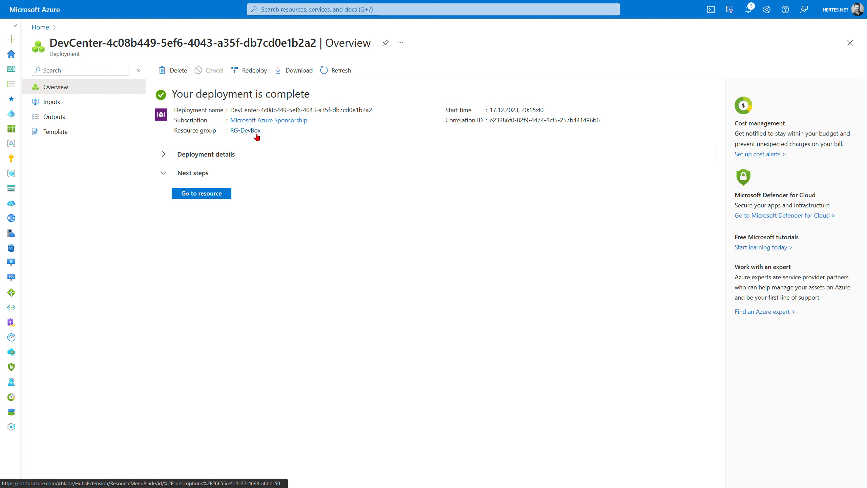
Find the Microsoft Dev Box service and start creating a project there.
{"action": "left_click", "coordinate": [334, 9]}
{"action": "type", "text": "dev"}
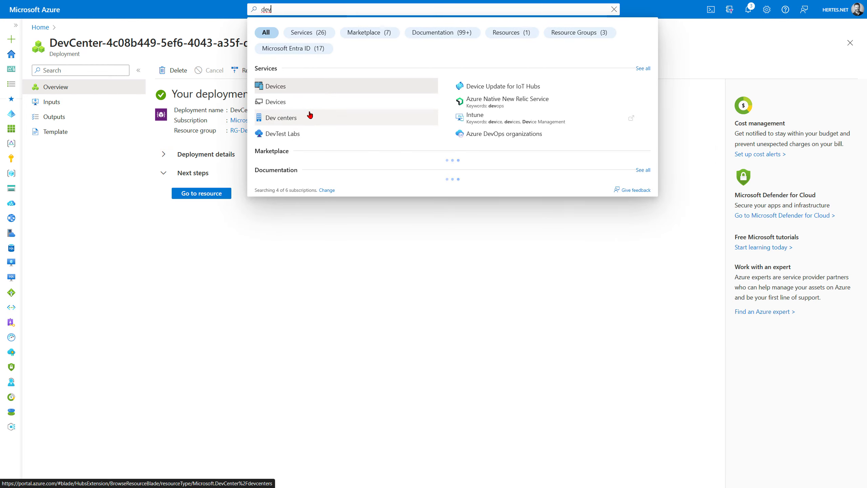
{"action": "type", "text": " b"}
{"action": "left_click", "coordinate": [283, 85]}
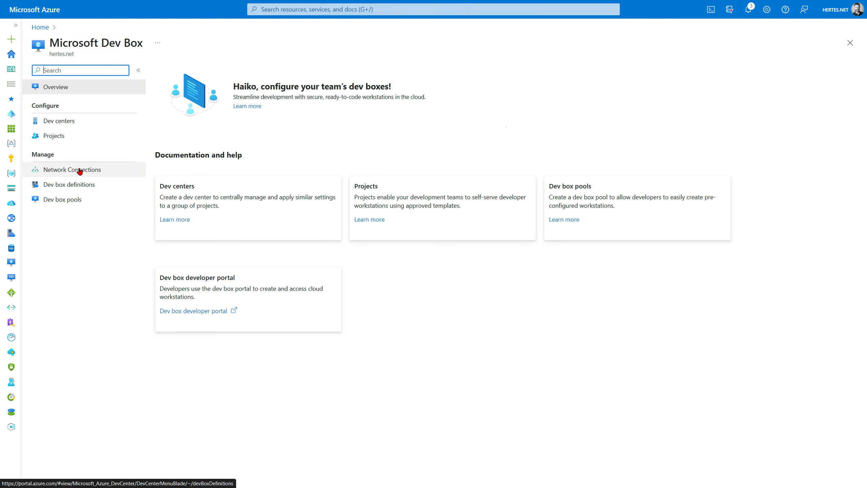
{"action": "left_click", "coordinate": [53, 135]}
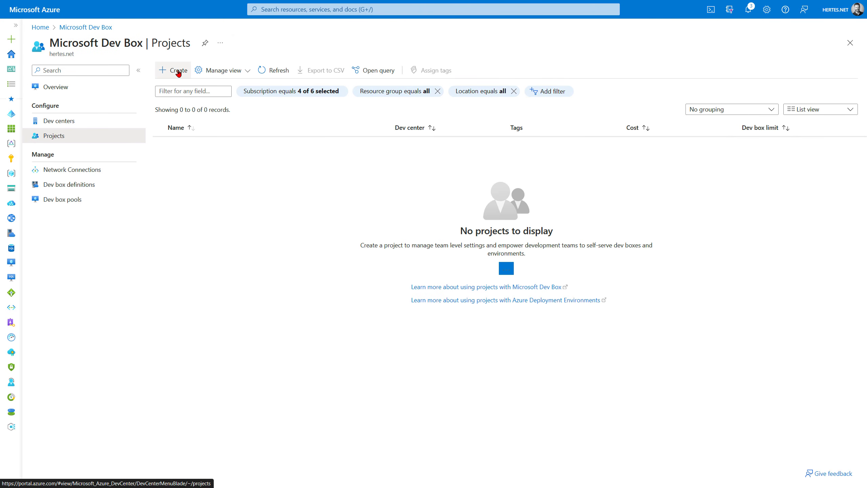
{"action": "left_click", "coordinate": [178, 73]}
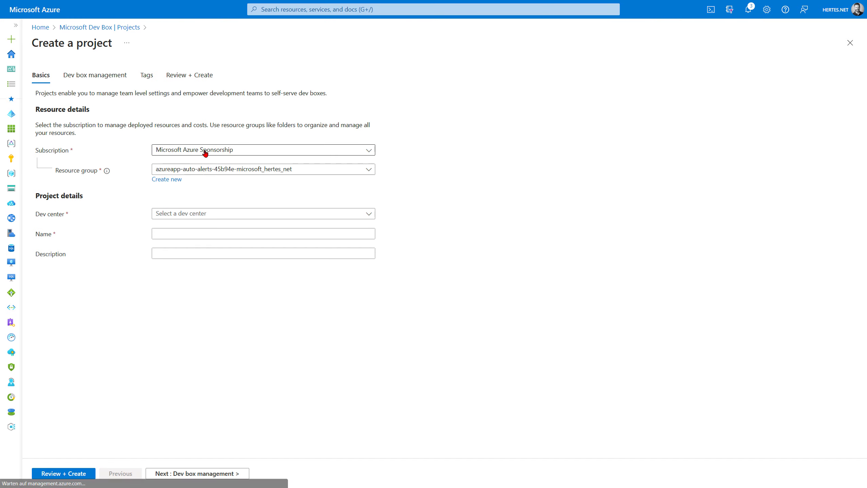
Assign the project to the resource group RG-DevBox and the dev center demo-dev-center.
{"action": "left_click", "coordinate": [222, 170]}
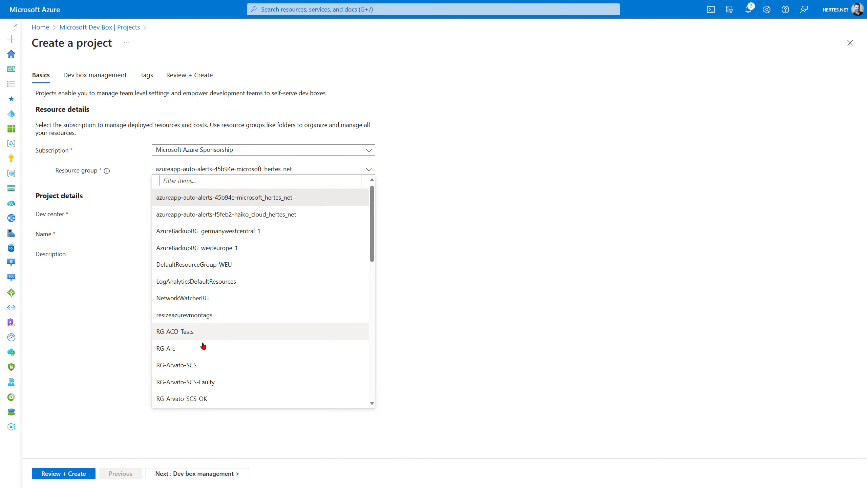
{"action": "scroll", "coordinate": [203, 347], "scroll_direction": "down", "scroll_amount": 5}
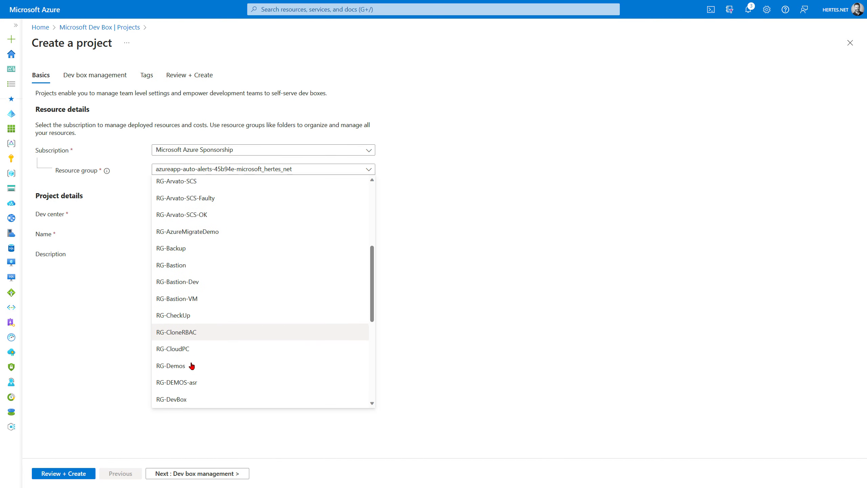
{"action": "scroll", "coordinate": [192, 366], "scroll_direction": "down", "scroll_amount": 1}
{"action": "left_click", "coordinate": [193, 383]}
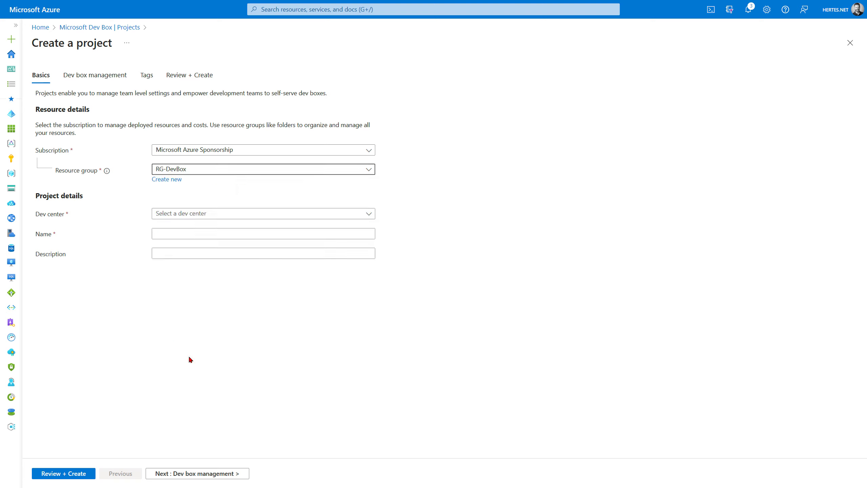
{"action": "left_click", "coordinate": [210, 215]}
{"action": "left_click", "coordinate": [194, 248]}
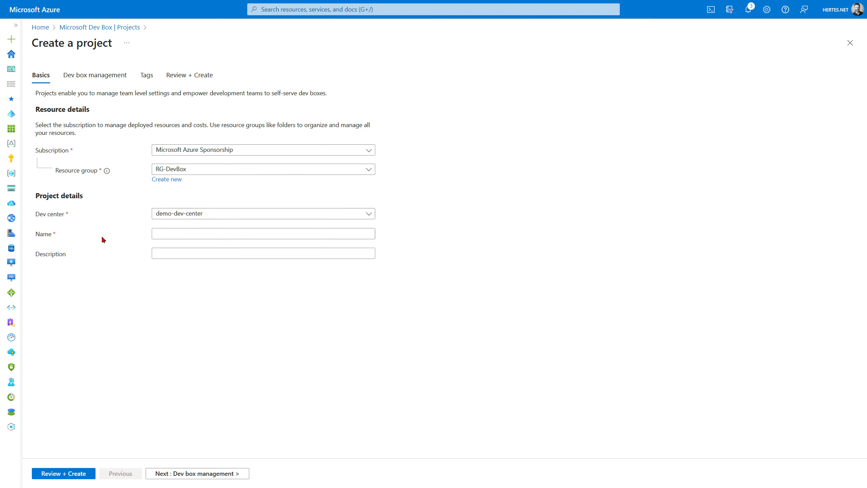
Name the project demo-dev-project and describe it as "This is my test project".
{"action": "left_click", "coordinate": [165, 235]}
{"action": "type", "text": "de"}
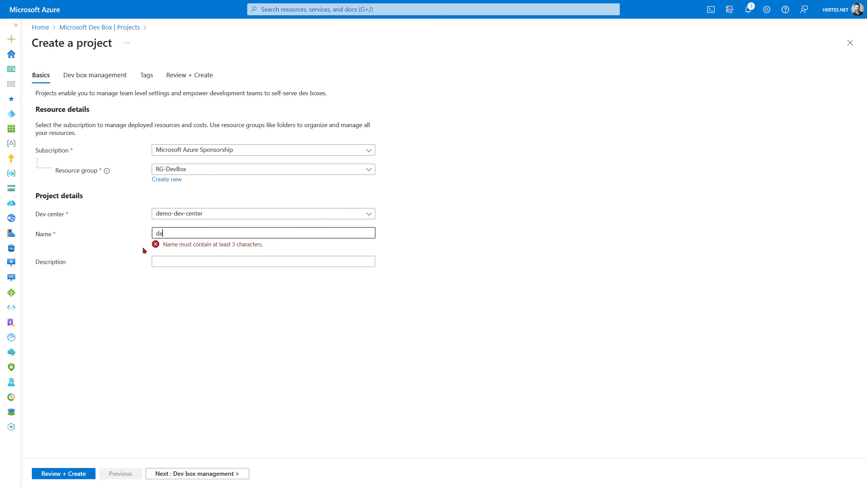
{"action": "type", "text": "mo-dev-project"}
{"action": "left_click", "coordinate": [189, 260]}
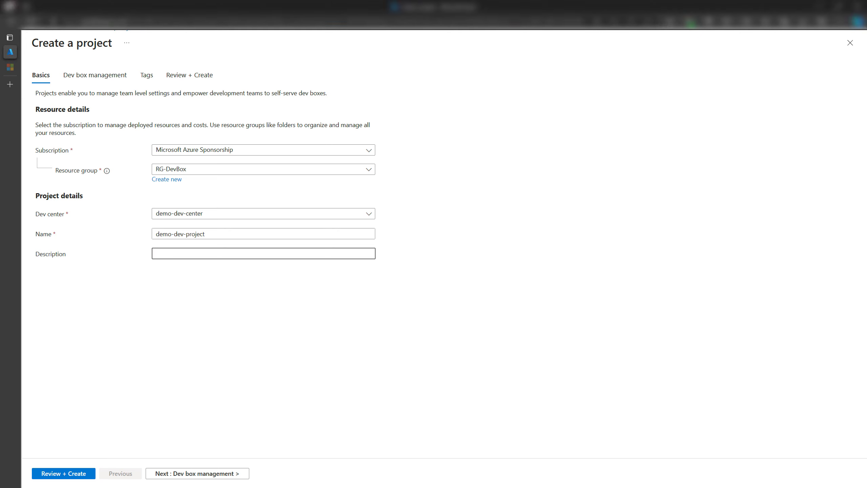
{"action": "type", "text": "This"}
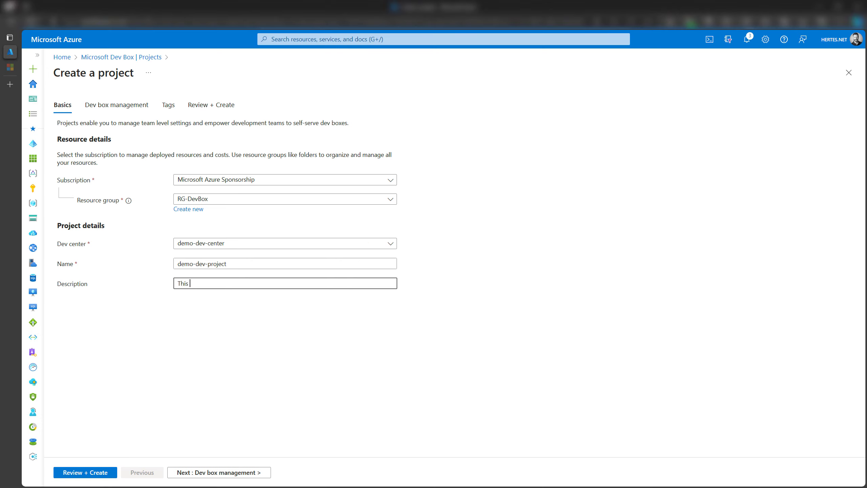
{"action": "key", "text": "F11"}
{"action": "type", "text": "is my "}
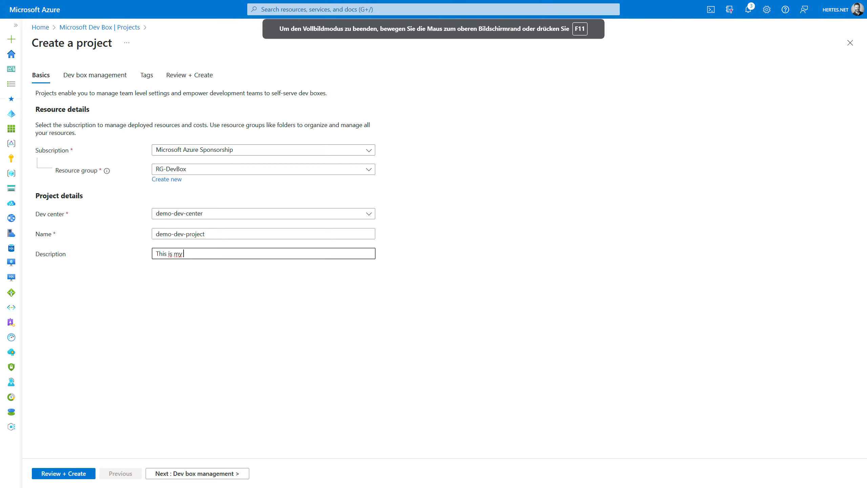
{"action": "type", "text": "test project"}
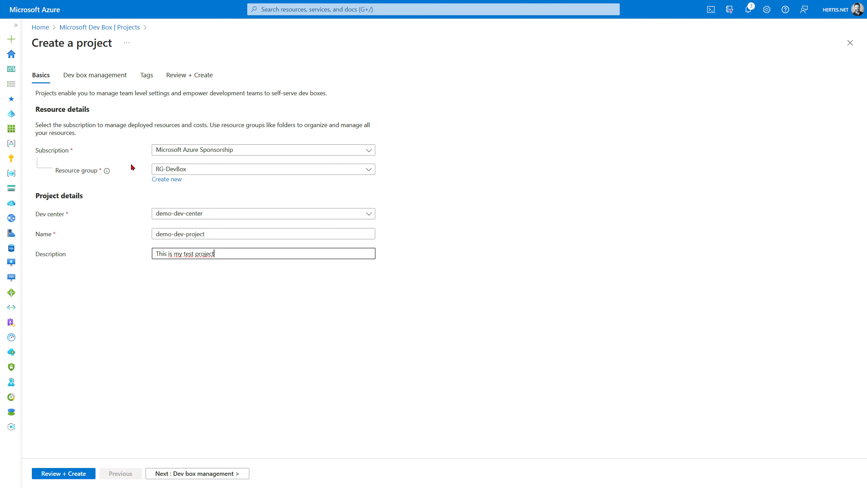
Enable dev box limits for the project and allow 3 dev boxes per developer.
{"action": "left_click", "coordinate": [209, 474]}
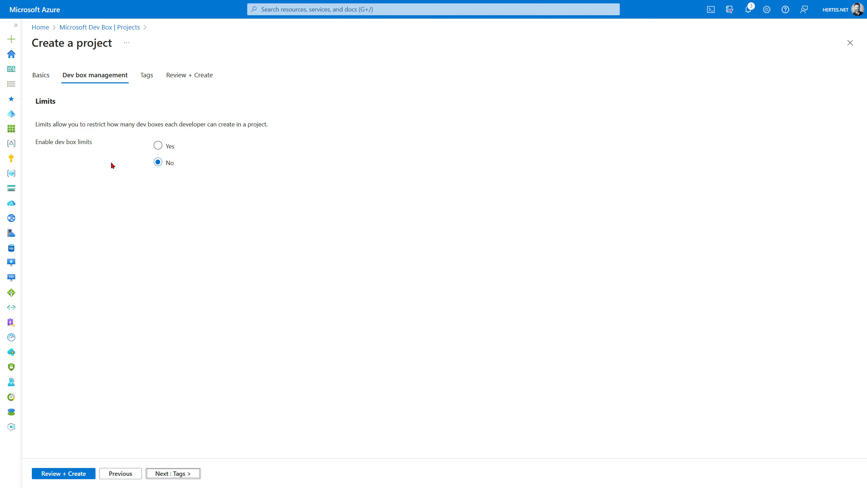
{"action": "left_click", "coordinate": [160, 147]}
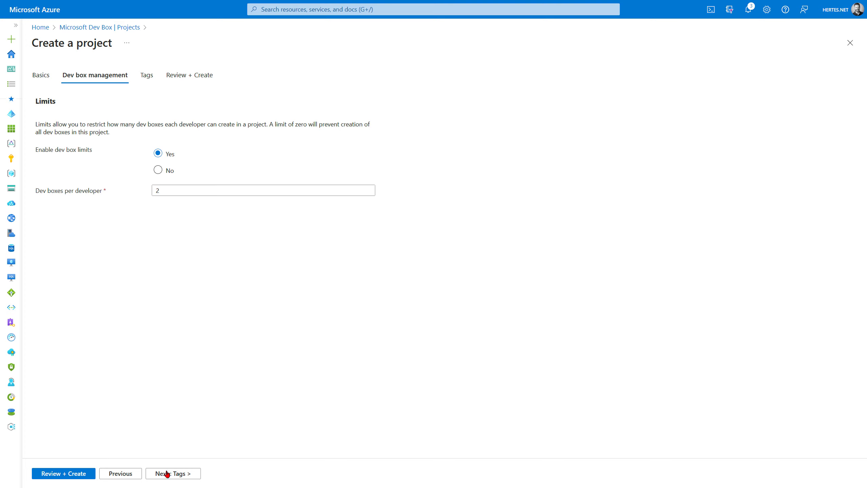
{"action": "double_click", "coordinate": [154, 190]}
{"action": "type", "text": "3"}
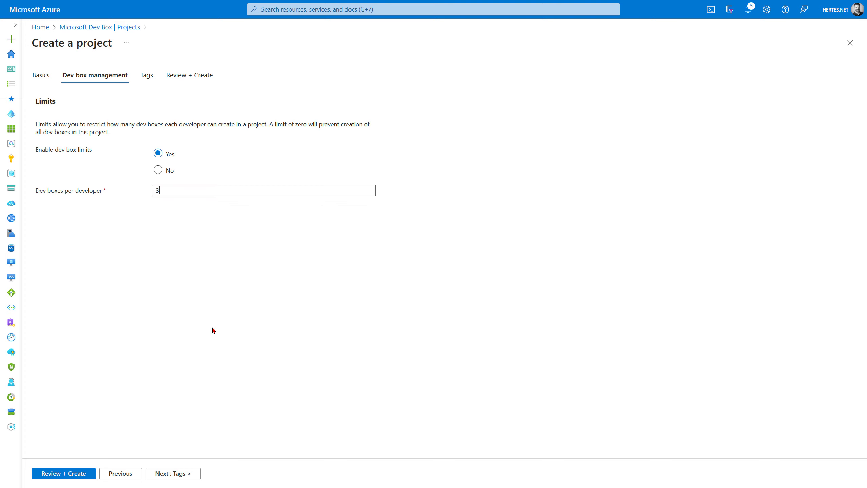
{"action": "left_click", "coordinate": [217, 332]}
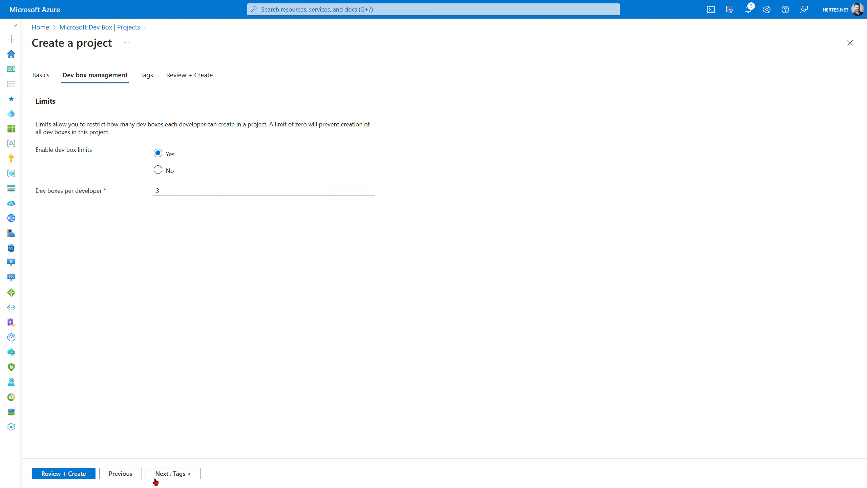
Leave the project's tags empty and create the project after review.
{"action": "left_click", "coordinate": [182, 479]}
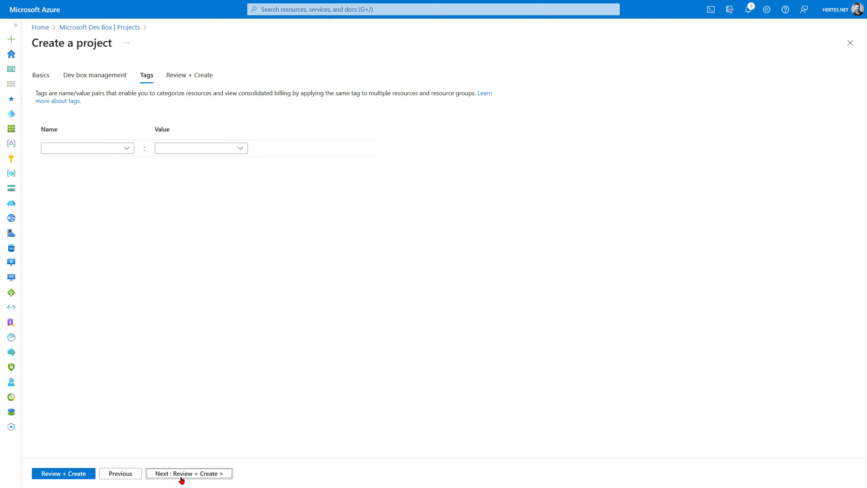
{"action": "left_click", "coordinate": [80, 474]}
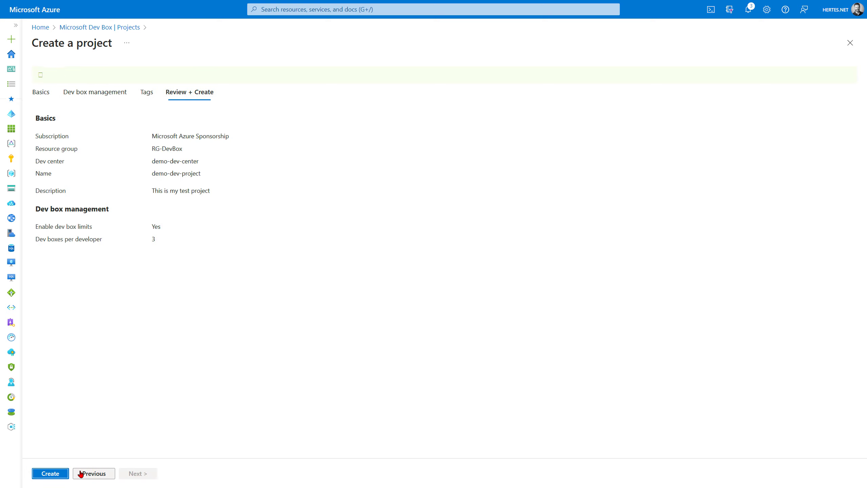
{"action": "left_click", "coordinate": [46, 473]}
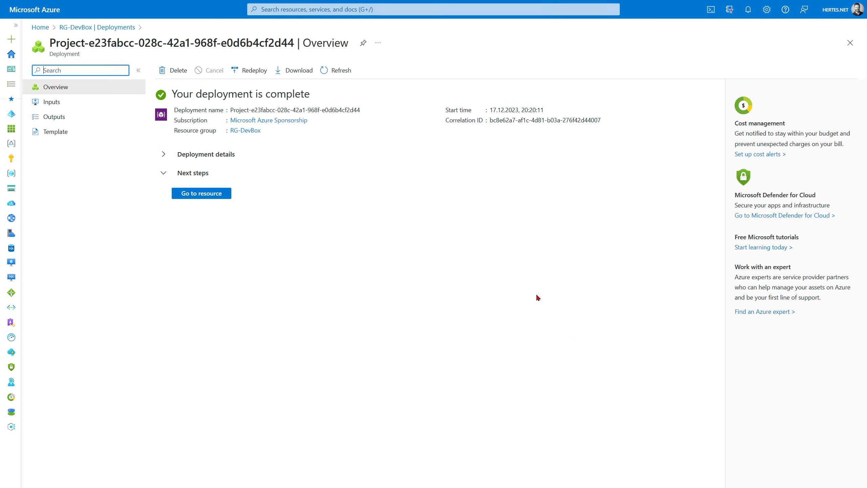
Return to the Microsoft Dev Box service and open its list of dev centers.
{"action": "left_click", "coordinate": [330, 7]}
{"action": "type", "text": "dev b"}
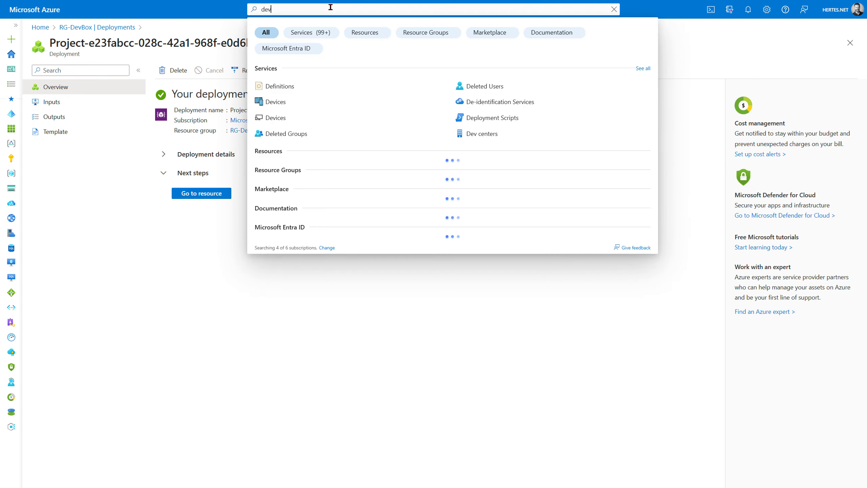
{"action": "left_click", "coordinate": [303, 90]}
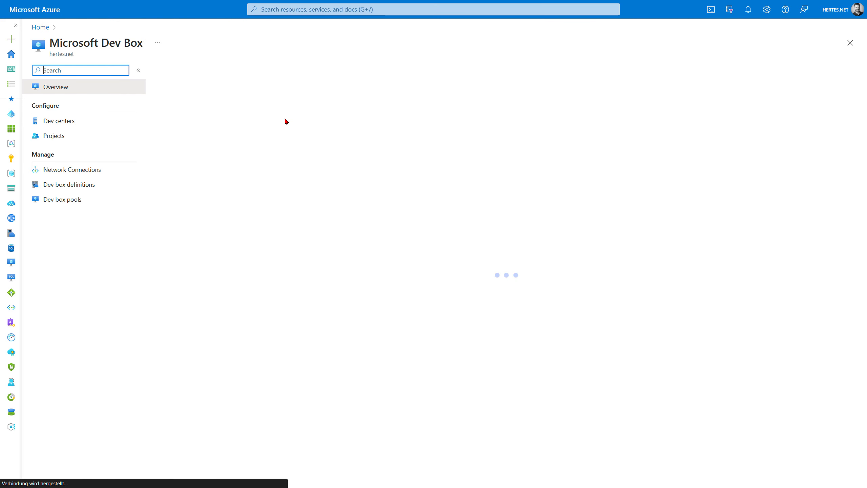
{"action": "left_click", "coordinate": [83, 123]}
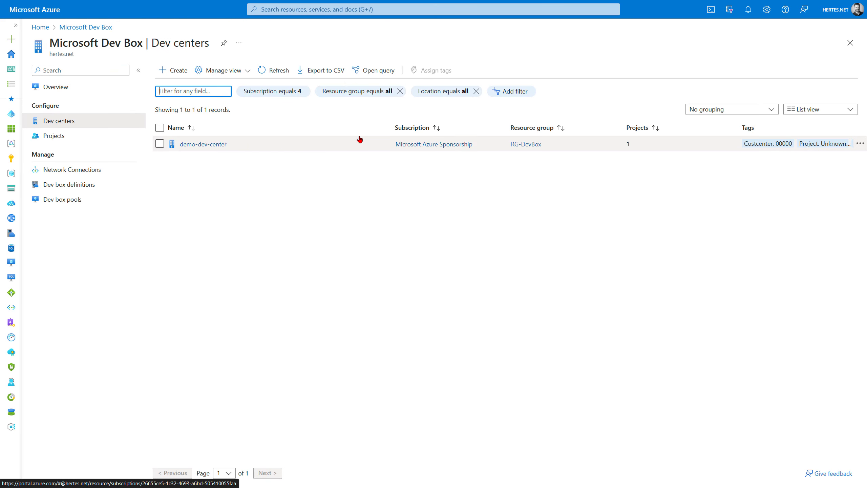
Start a new dev box definition in demo-dev-center and name it demo-dev-definition.
{"action": "left_click", "coordinate": [197, 146]}
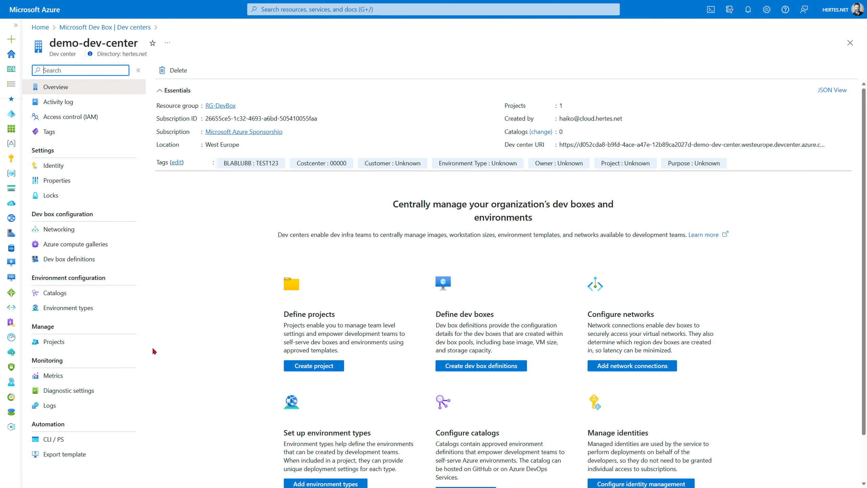
{"action": "left_click", "coordinate": [48, 258]}
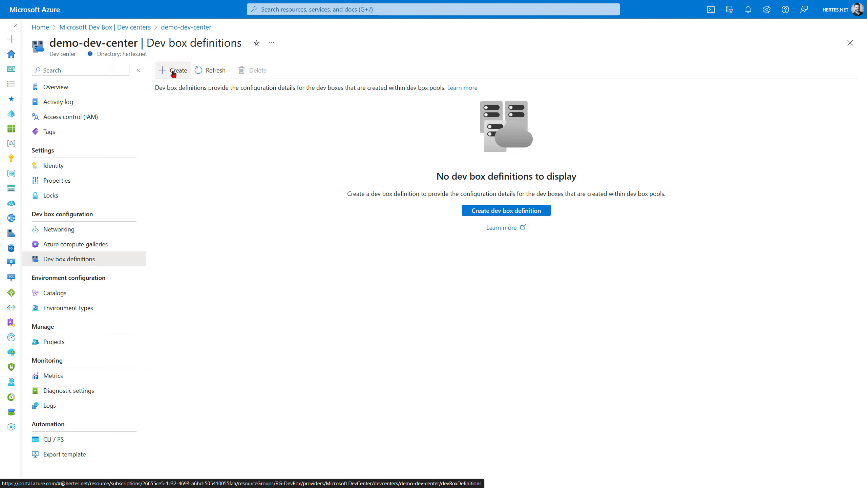
{"action": "left_click", "coordinate": [173, 72]}
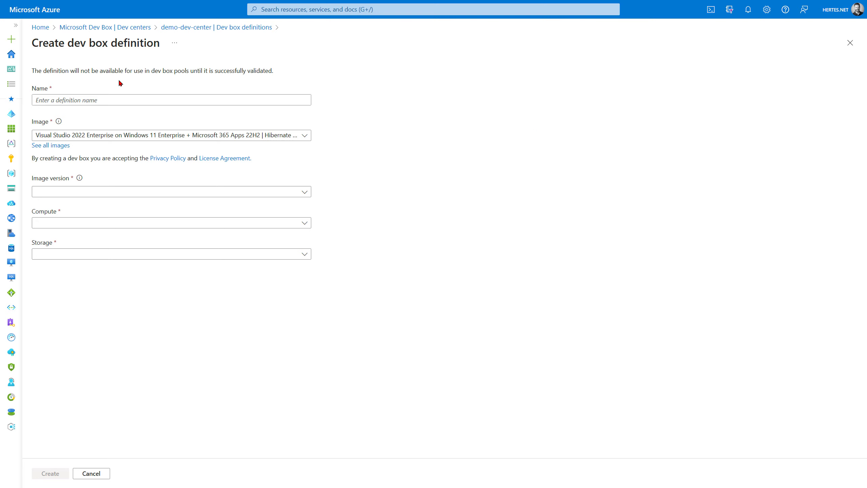
{"action": "left_click", "coordinate": [57, 97]}
{"action": "type", "text": "dem"}
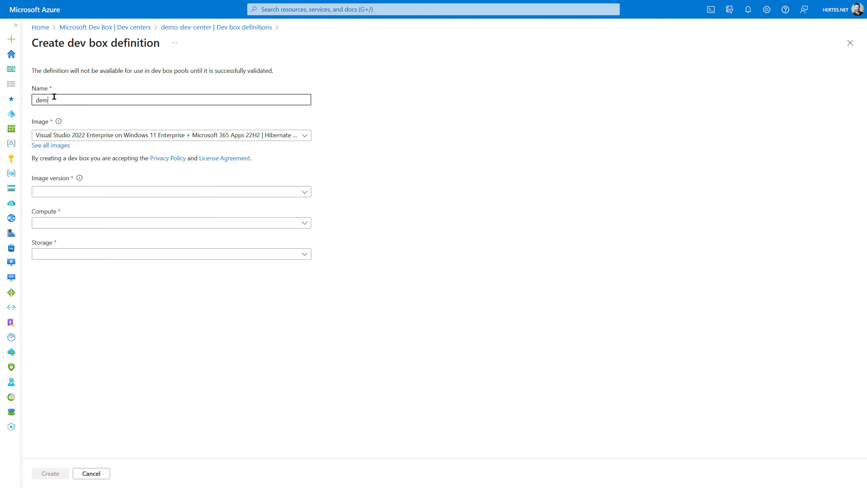
{"action": "type", "text": "o-dev-definition"}
Choose the Visual Studio 2022 Enterprise on Windows 11 Enterprise + Microsoft 365 Apps 22H2 image, version Latest, with 8 vCPU, 32 GB RAM and 256 GB SSD.
{"action": "left_click", "coordinate": [194, 138]}
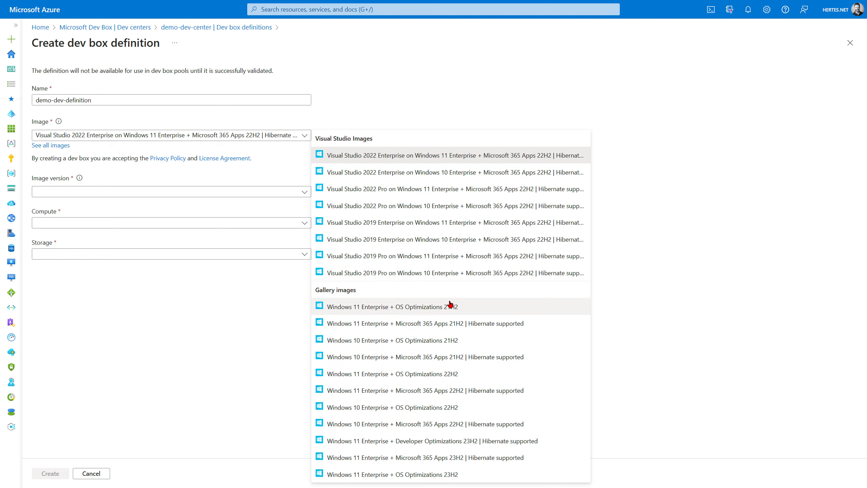
{"action": "left_click", "coordinate": [563, 155]}
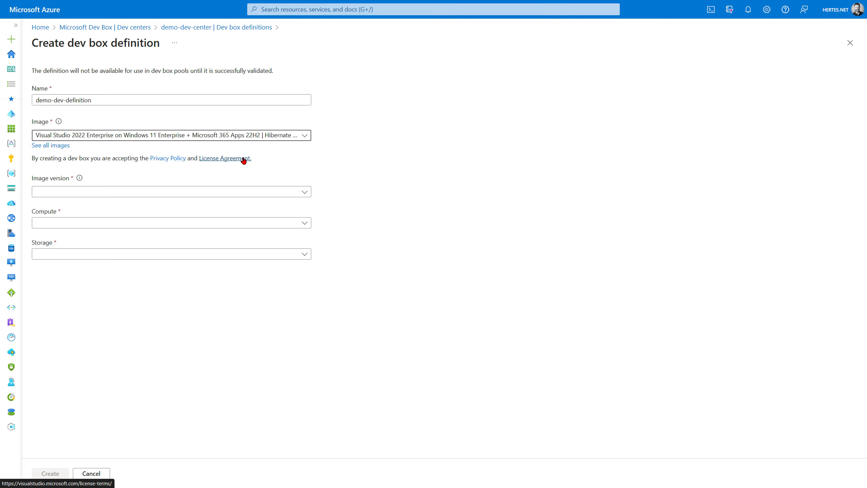
{"action": "left_click", "coordinate": [302, 193]}
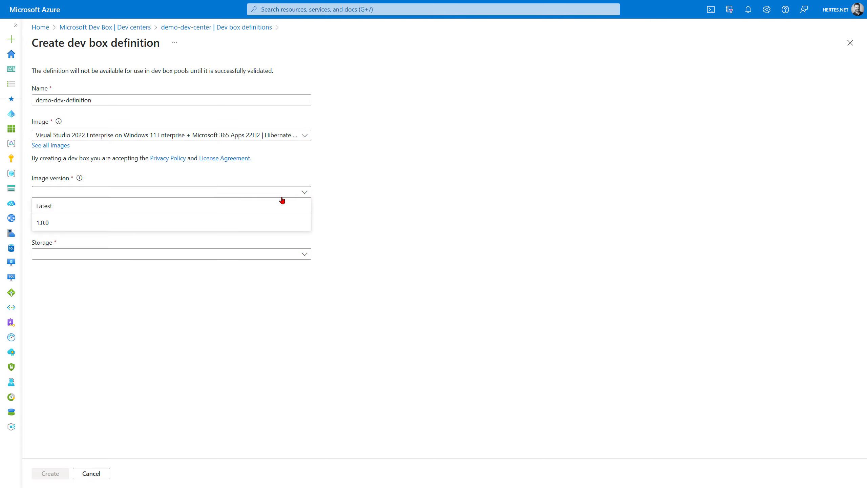
{"action": "left_click", "coordinate": [92, 209]}
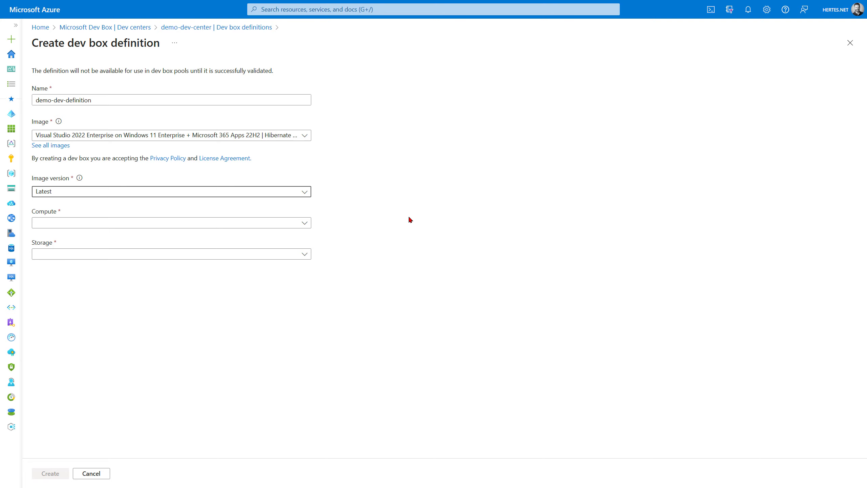
{"action": "left_click", "coordinate": [154, 225]}
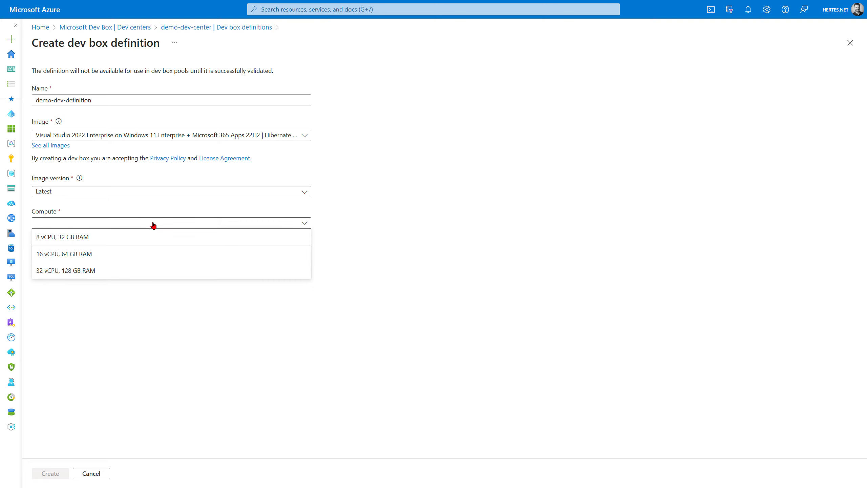
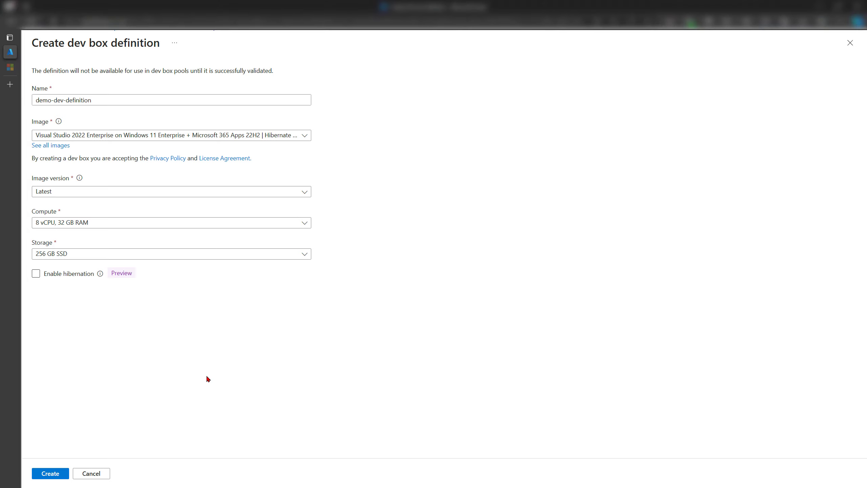
Enable hibernation for the dev box definition and create it.
{"action": "mouse_move", "coordinate": [99, 273]}
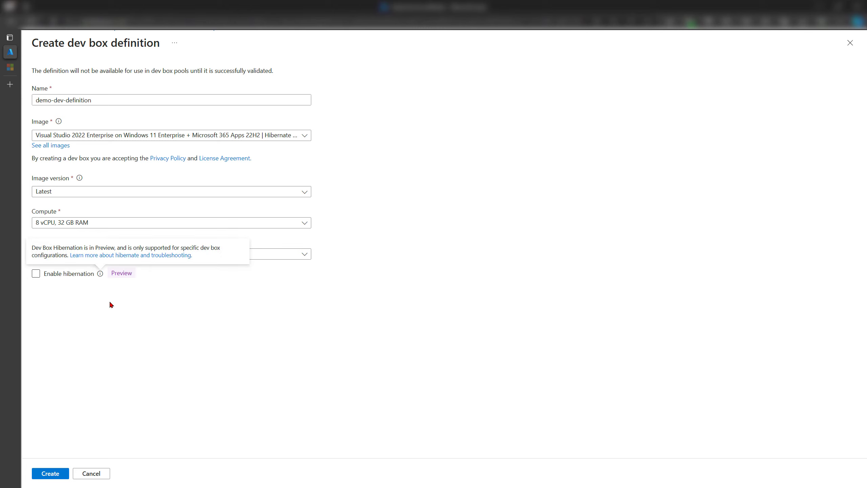
{"action": "left_click", "coordinate": [45, 275]}
{"action": "left_click", "coordinate": [45, 275]}
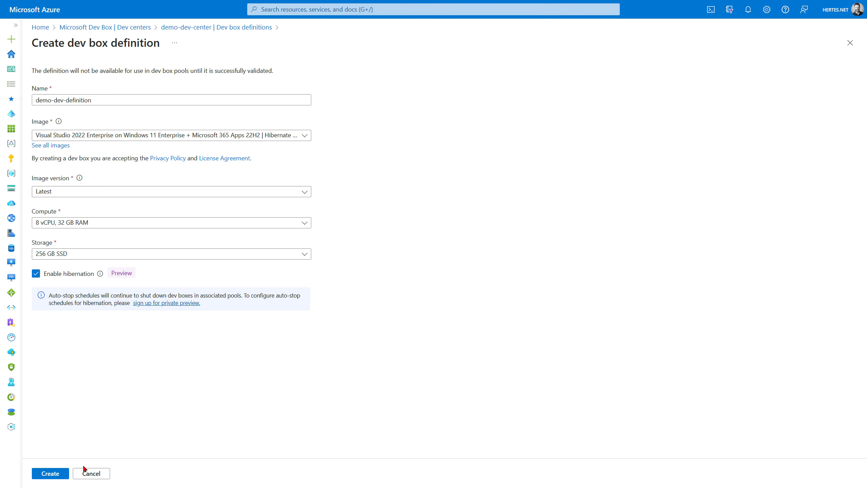
{"action": "left_click", "coordinate": [48, 476]}
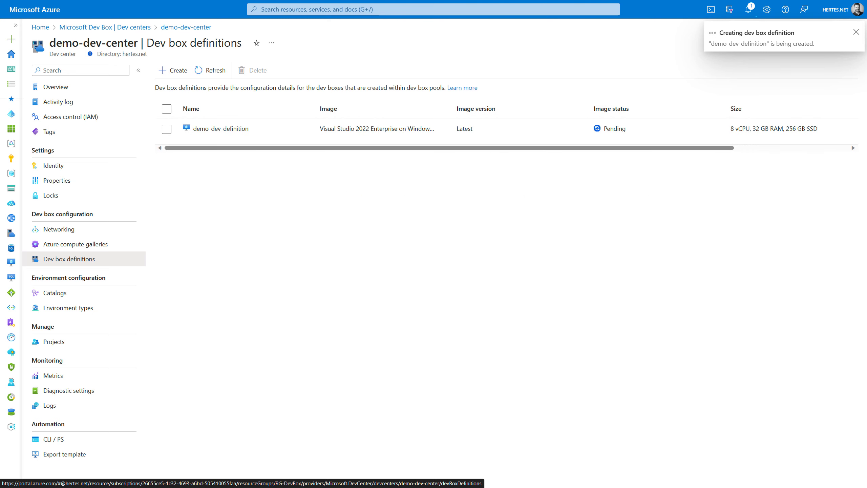
Check the notifications for the definition's deployment and refresh the list of dev box definitions.
{"action": "left_click", "coordinate": [748, 9]}
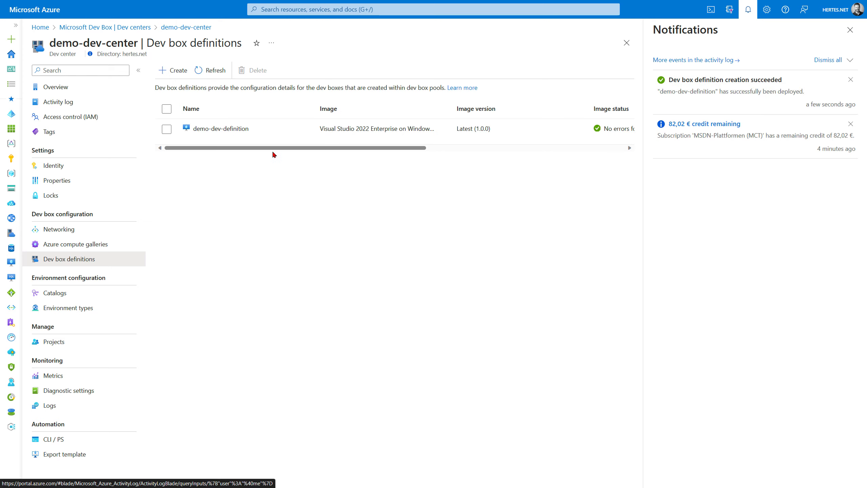
{"action": "left_click", "coordinate": [212, 72]}
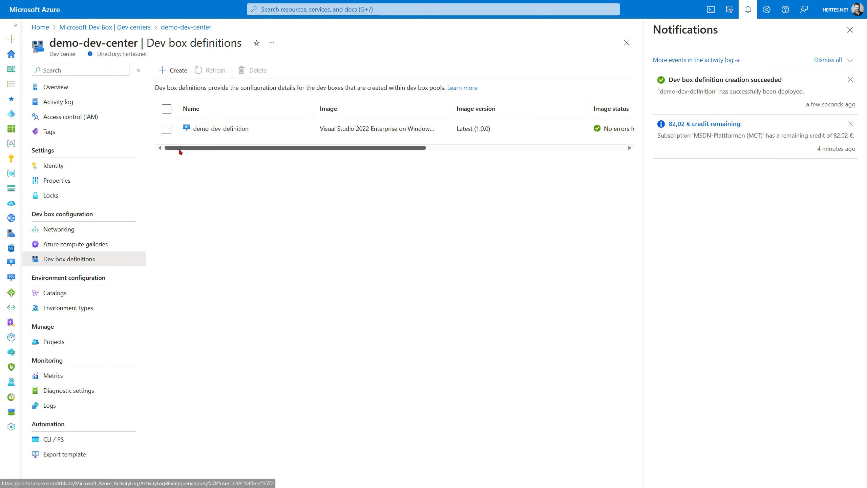
{"action": "left_click", "coordinate": [850, 30]}
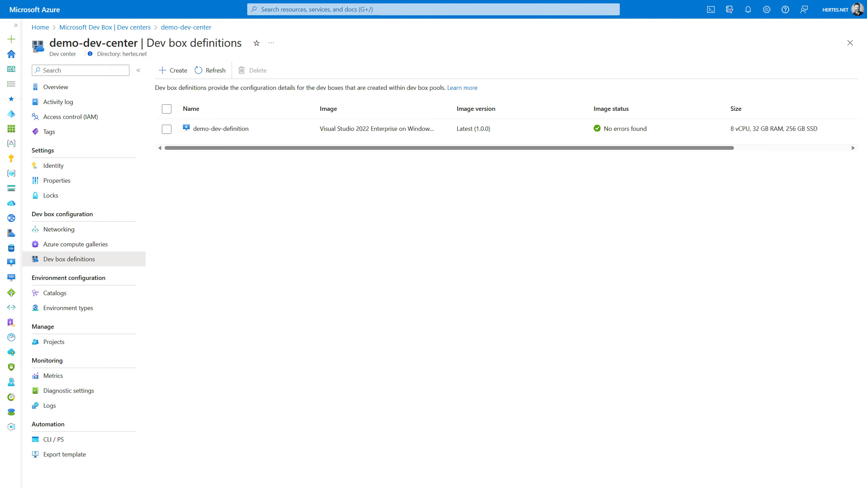
Search the portal for "dev box" to return to the Microsoft Dev Box service, and view its dev box definitions and dev box pools.
{"action": "left_click", "coordinate": [482, 10]}
{"action": "type", "text": "de"}
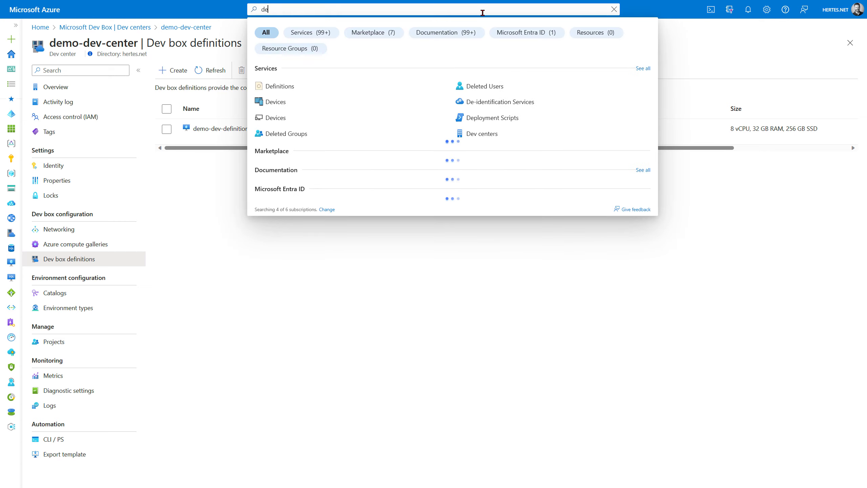
{"action": "type", "text": "v box"}
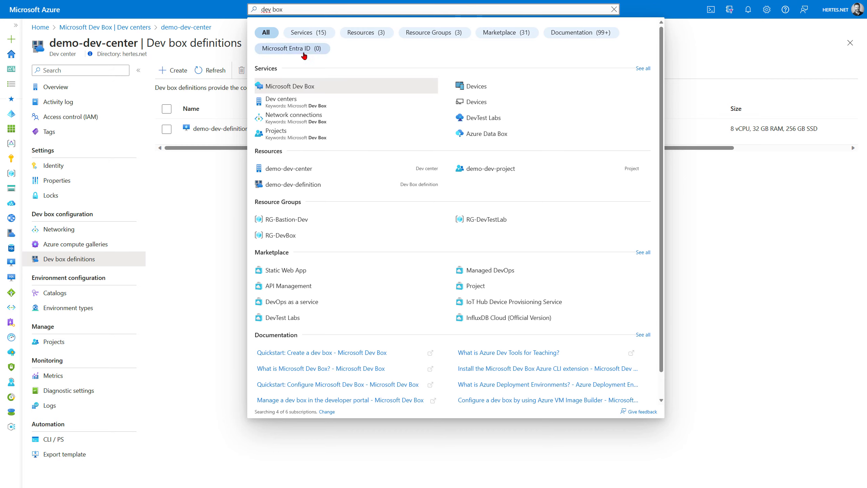
{"action": "left_click", "coordinate": [302, 85]}
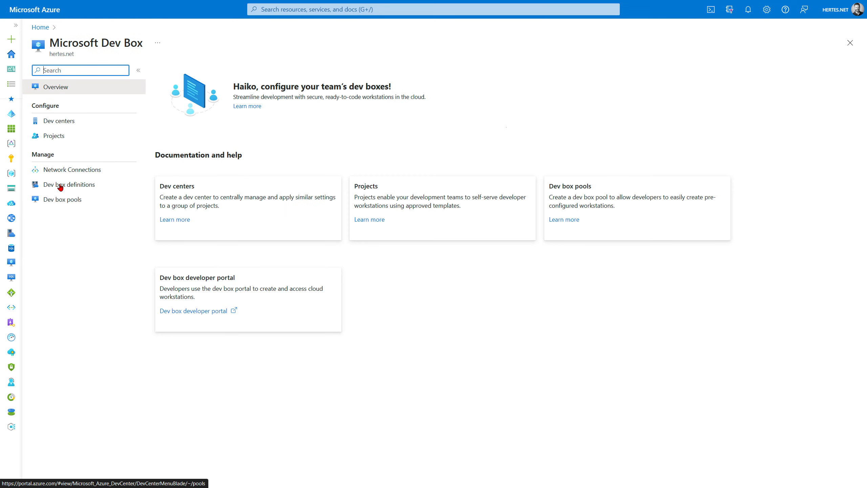
{"action": "left_click", "coordinate": [77, 185]}
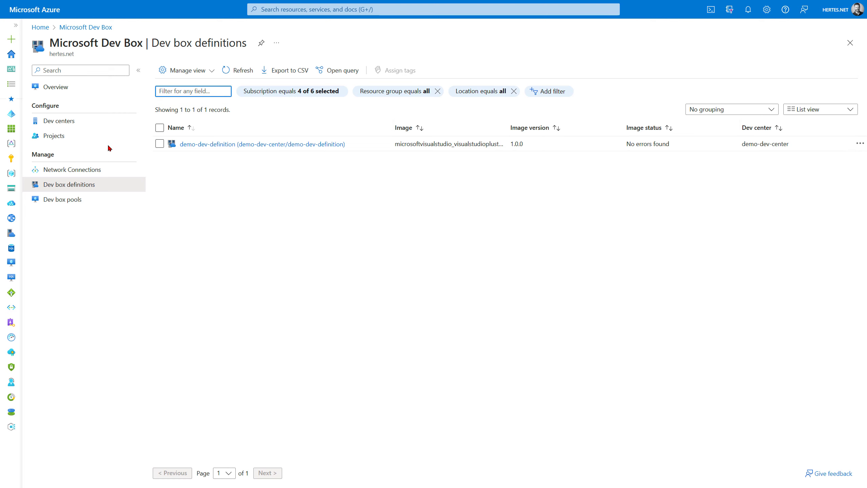
{"action": "left_click", "coordinate": [66, 200]}
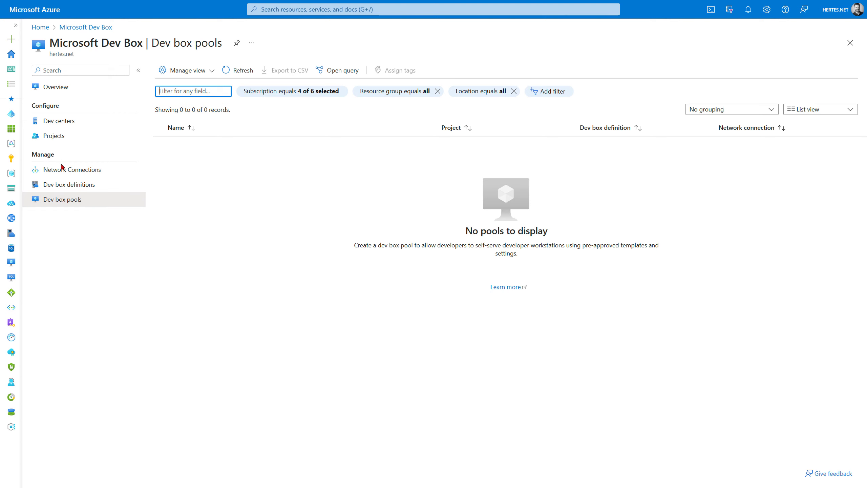
Open the dev box pools of demo-dev-project and start creating a new pool.
{"action": "left_click", "coordinate": [52, 137]}
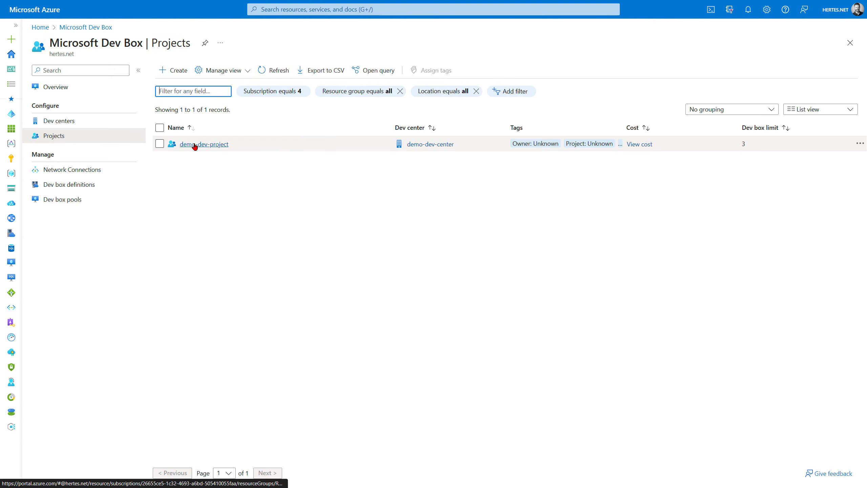
{"action": "left_click", "coordinate": [194, 144]}
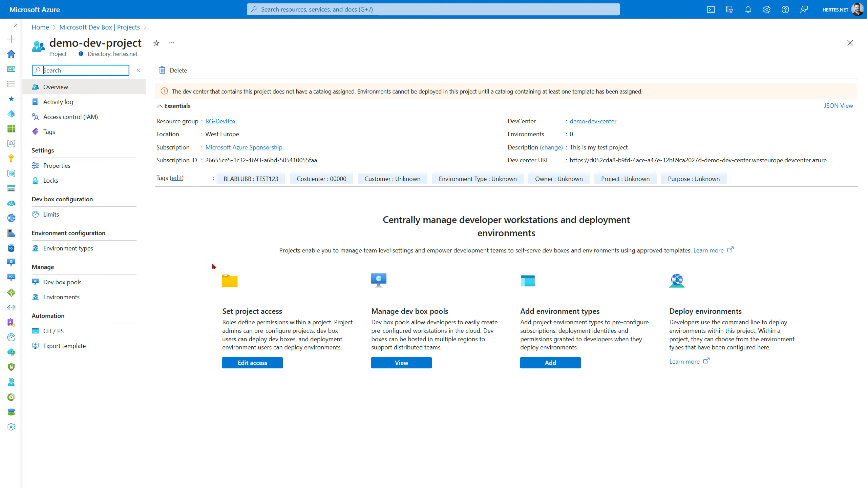
{"action": "left_click", "coordinate": [68, 283]}
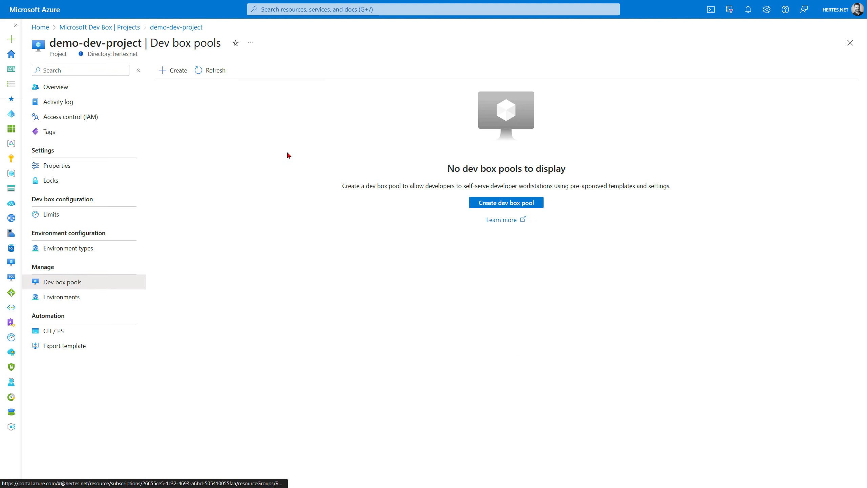
{"action": "left_click", "coordinate": [525, 204]}
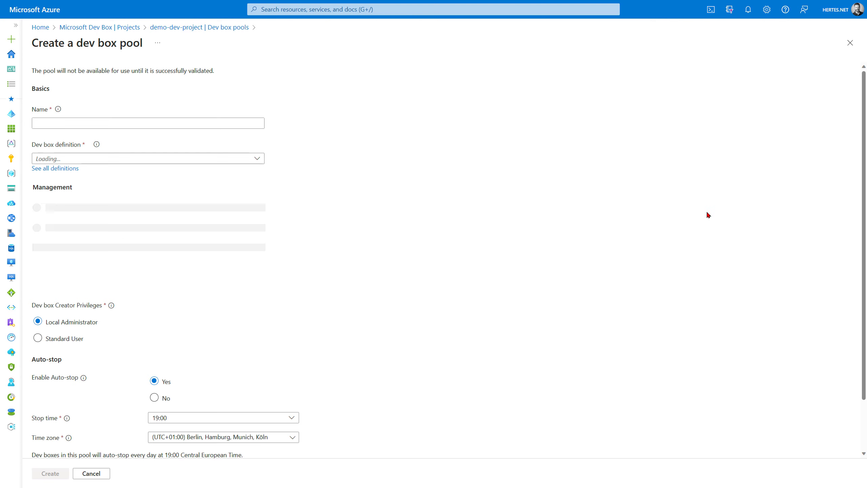
Name the pool demo-dev-pool and assign it the demo-dev-definition dev box definition.
{"action": "left_click", "coordinate": [145, 122]}
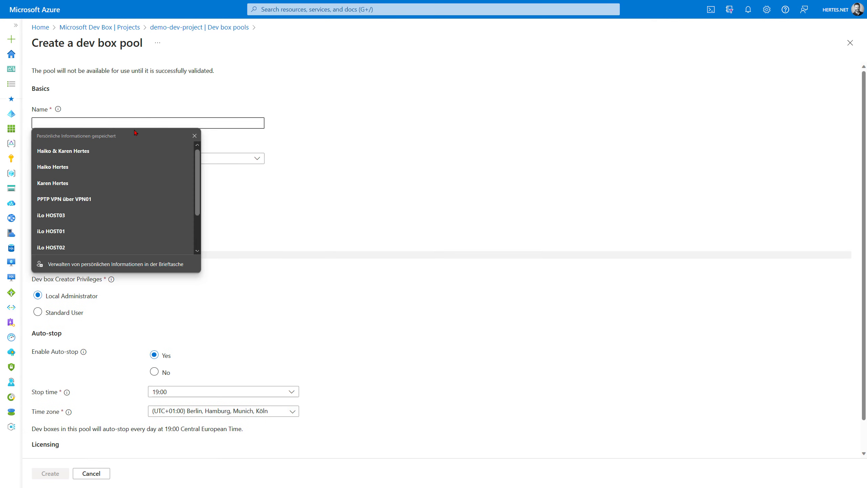
{"action": "type", "text": "demo-dev-pool"}
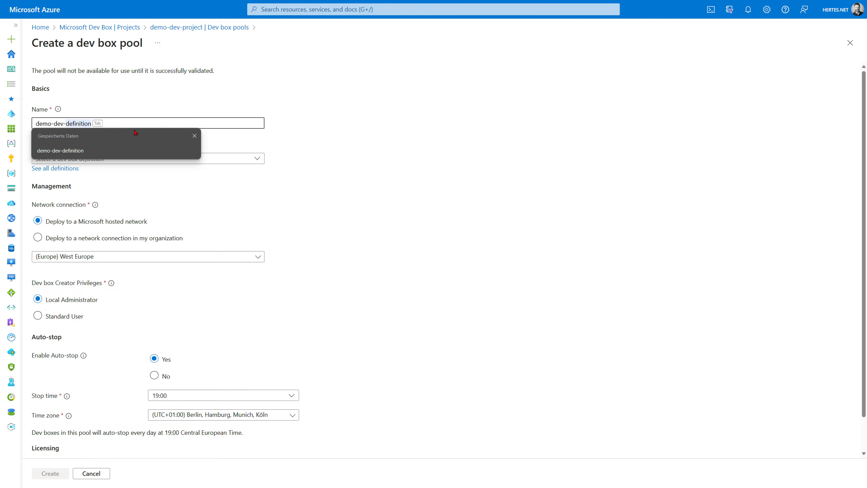
{"action": "left_click", "coordinate": [137, 158]}
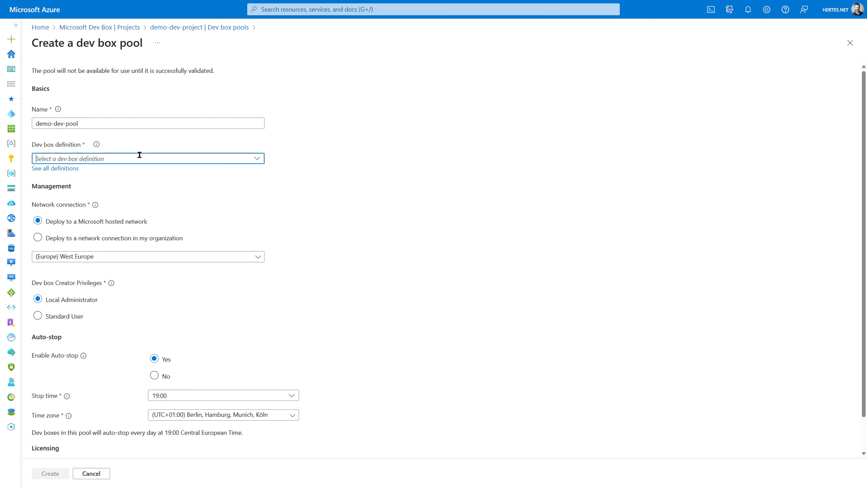
{"action": "left_click", "coordinate": [60, 190]}
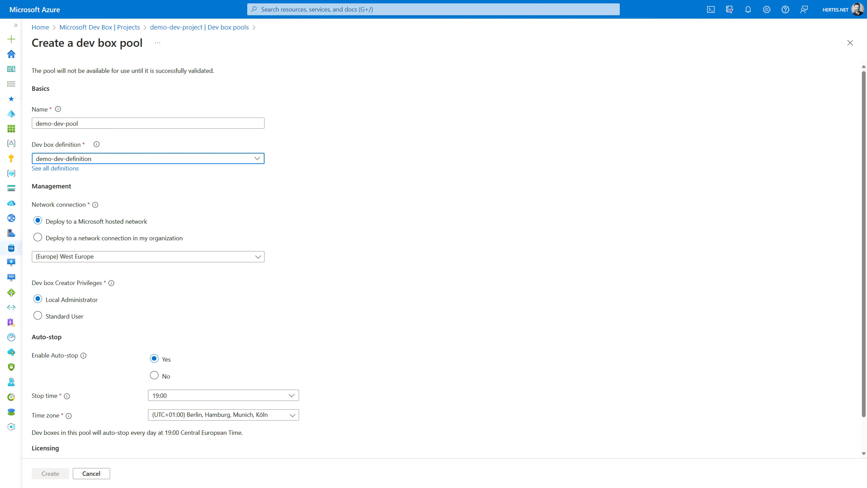
Look at the option to deploy the pool to the organization's own network connection and switch back to the Microsoft hosted network.
{"action": "left_click", "coordinate": [171, 238]}
{"action": "left_click", "coordinate": [130, 221]}
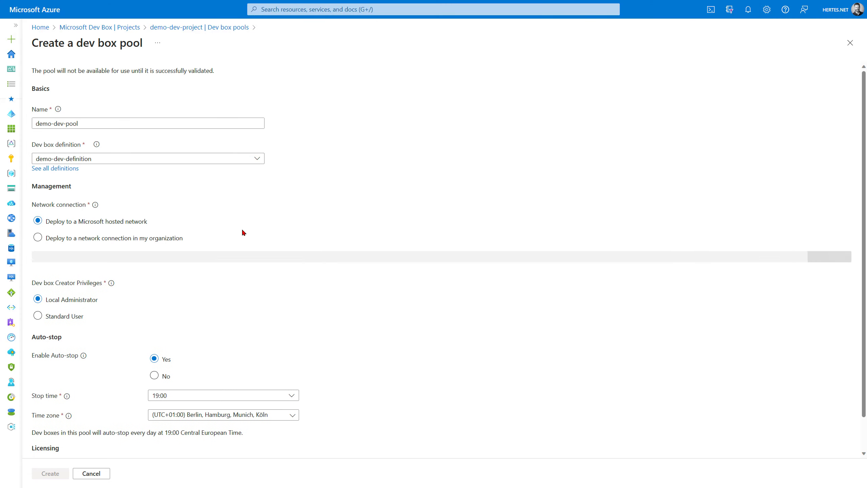
{"action": "left_click", "coordinate": [164, 238]}
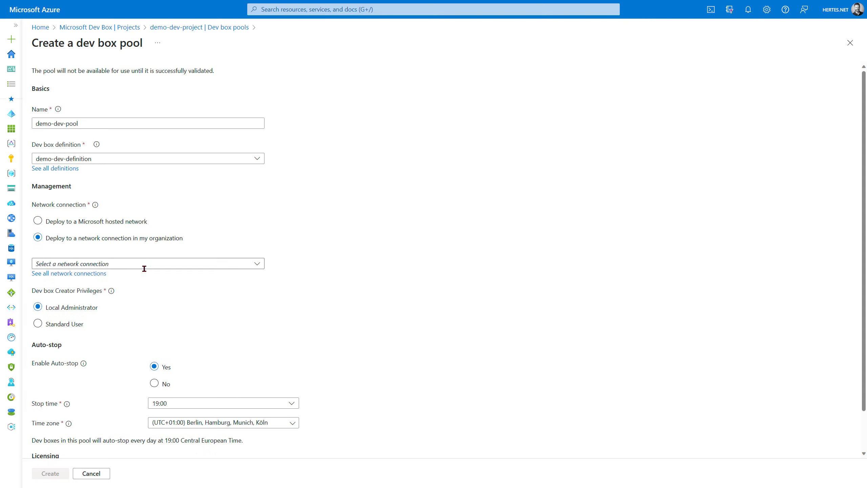
{"action": "left_click", "coordinate": [256, 264]}
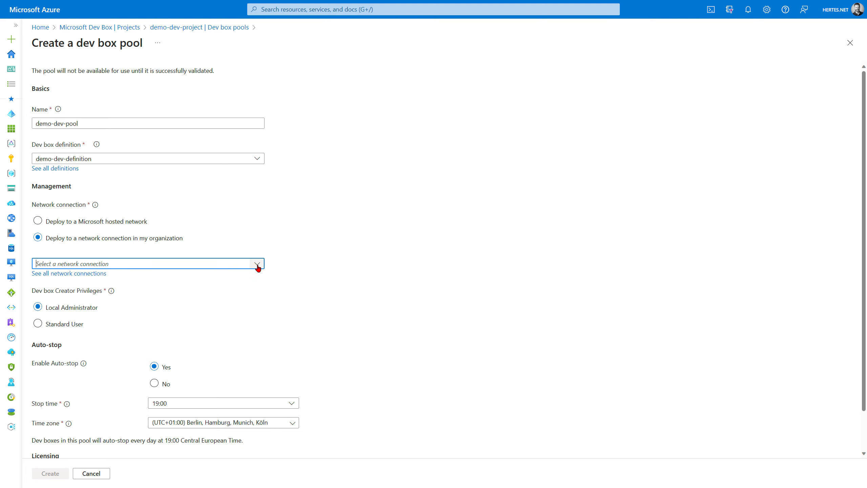
{"action": "left_click", "coordinate": [38, 220]}
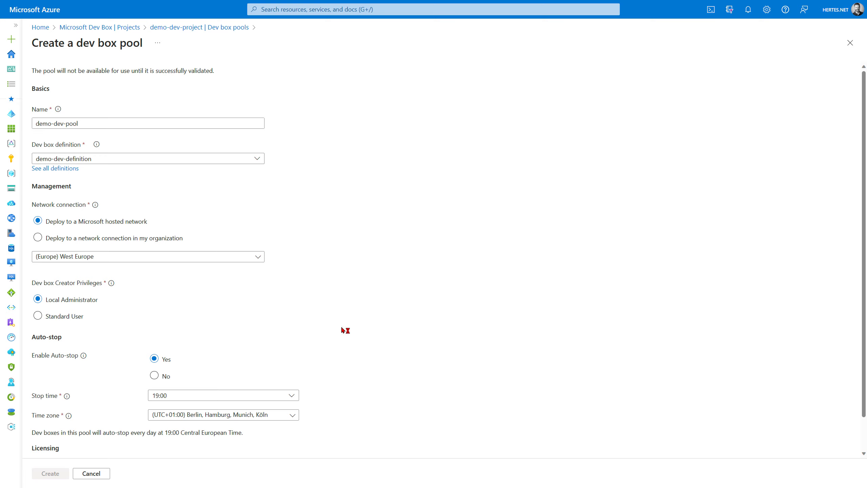
Confirm that the organization has Azure Hybrid Benefit licenses for all dev boxes in the pool.
{"action": "scroll", "coordinate": [351, 340], "scroll_direction": "down", "scroll_amount": 1}
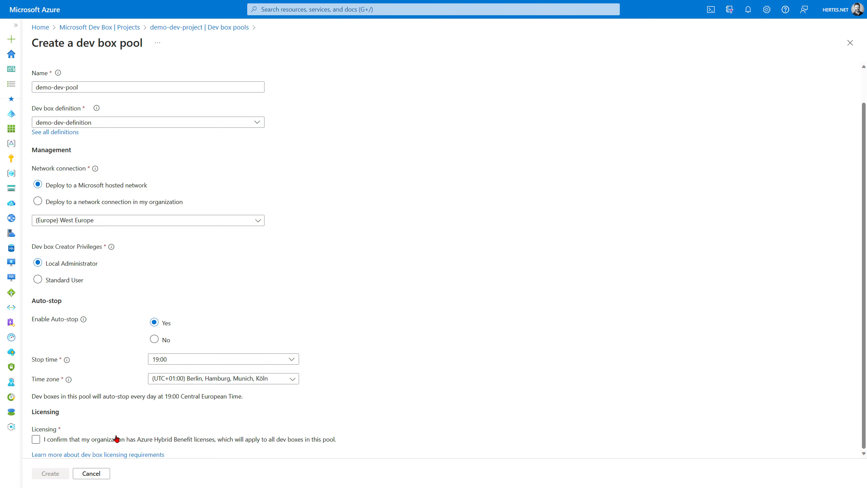
{"action": "left_click", "coordinate": [71, 440]}
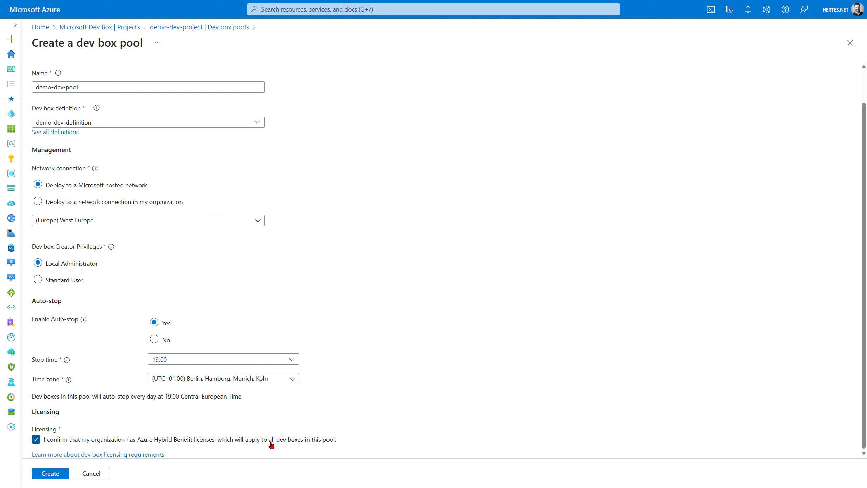
Create the demo-dev-pool dev box pool with the Azure Hybrid Benefit licensing confirmation enabled.
{"action": "left_click", "coordinate": [36, 440]}
{"action": "left_click", "coordinate": [37, 440]}
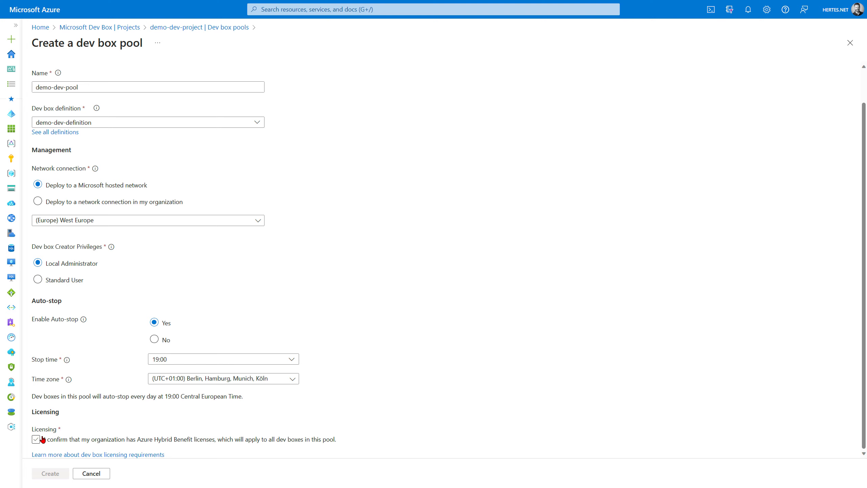
{"action": "left_click", "coordinate": [42, 440]}
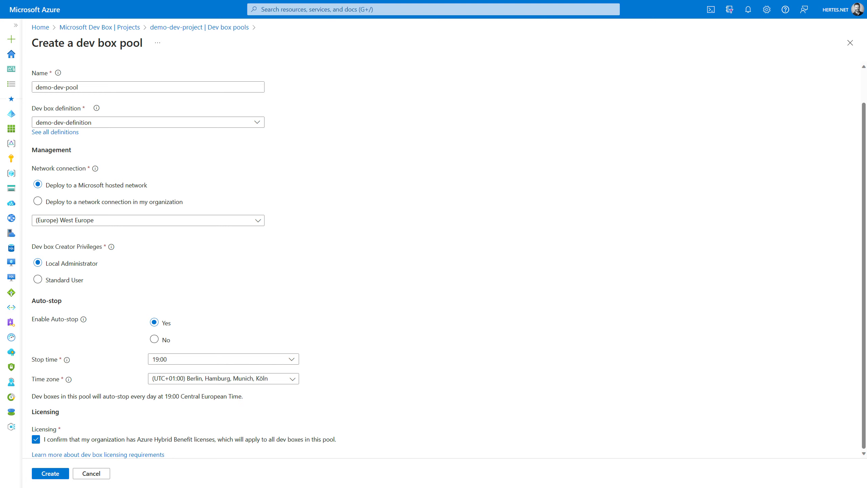
{"action": "left_click", "coordinate": [50, 473]}
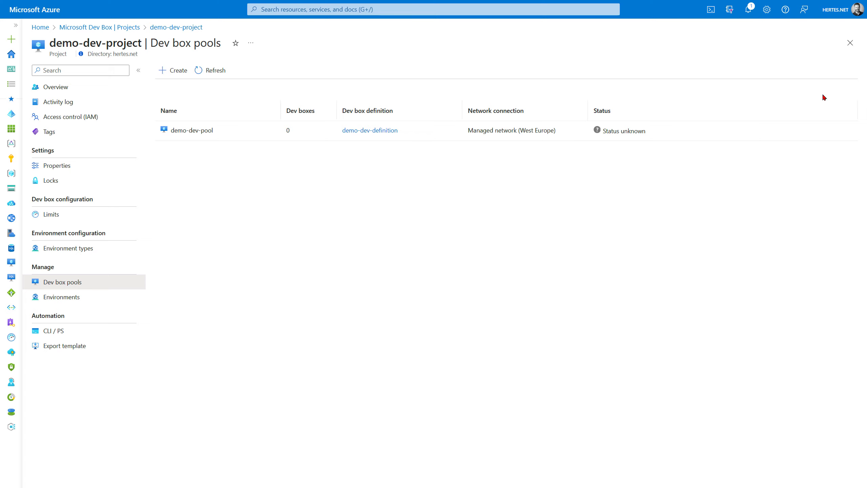
Start a new role assignment in demo-dev-project's access control and choose the DevCenter Dev Box User role.
{"action": "left_click_drag", "start_coordinate": [68, 54], "coordinate": [48, 54]}
{"action": "left_click", "coordinate": [52, 116]}
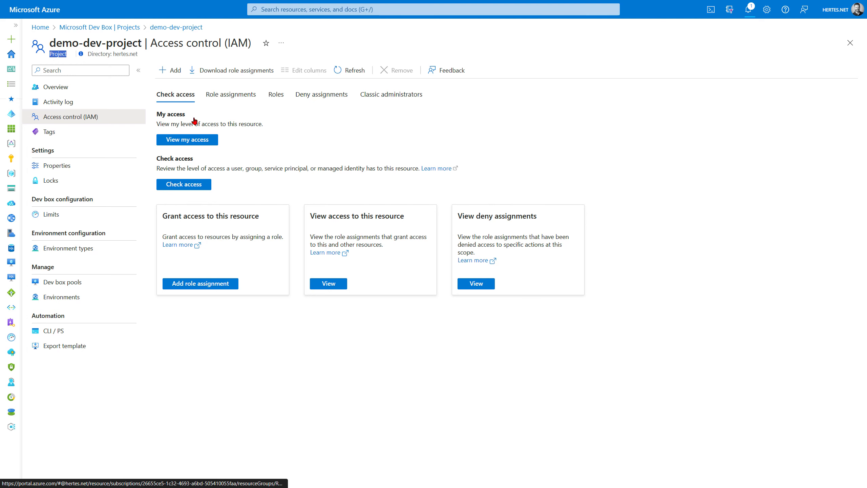
{"action": "left_click", "coordinate": [171, 70]}
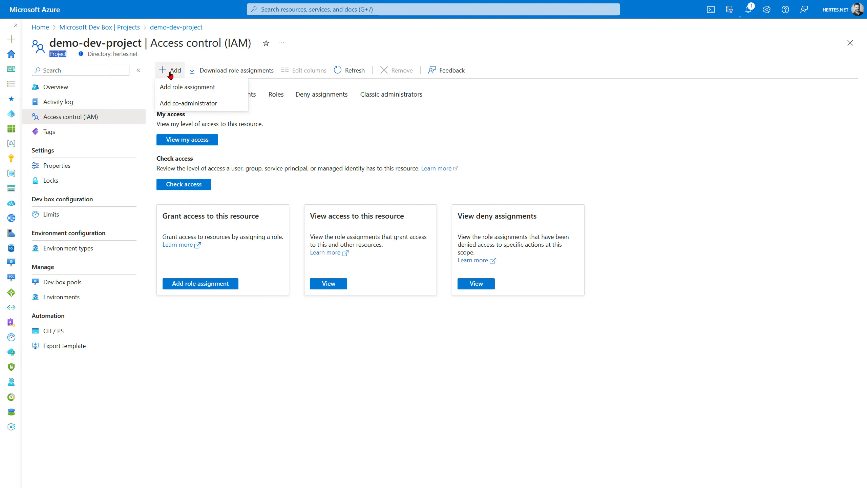
{"action": "left_click", "coordinate": [206, 88]}
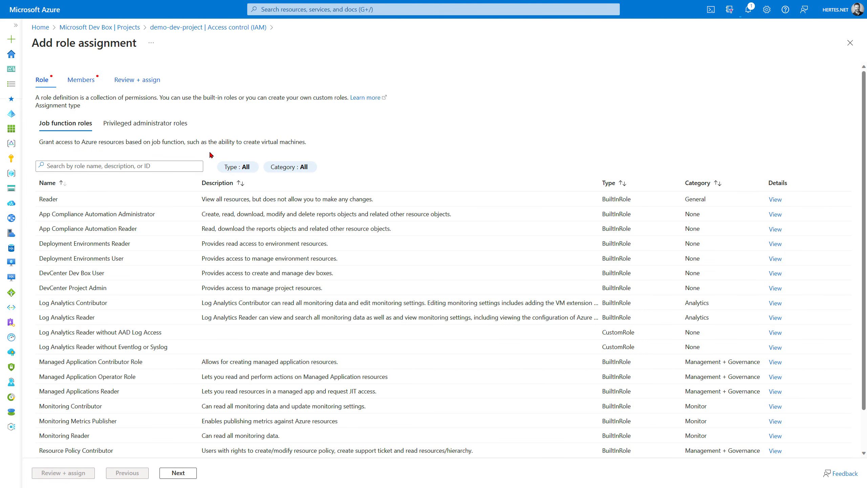
{"action": "left_click", "coordinate": [152, 168]}
{"action": "type", "text": "ev"}
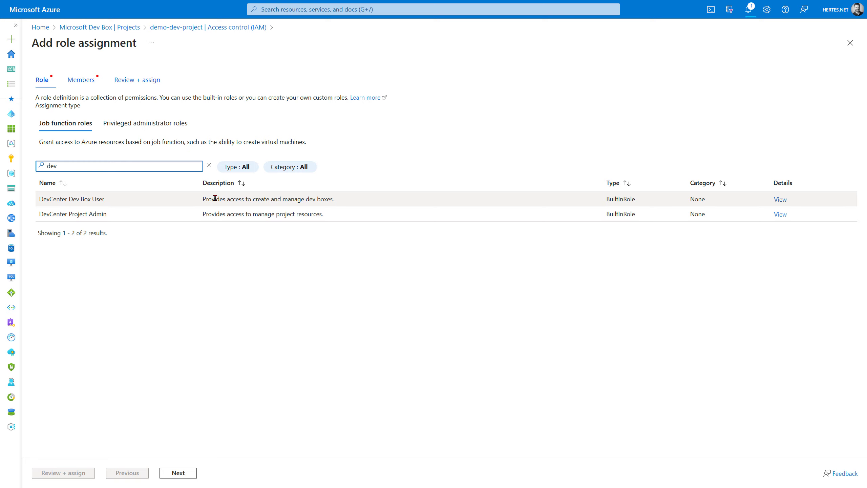
{"action": "left_click", "coordinate": [343, 203]}
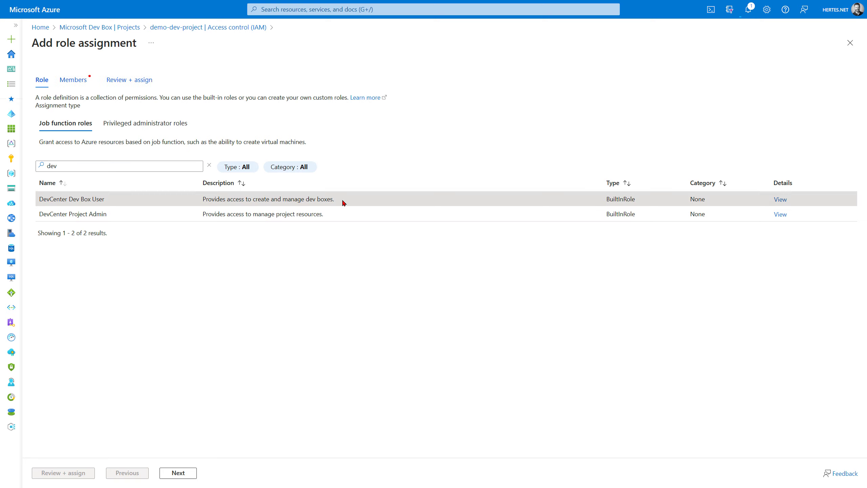
Add the developer's user account as a member, assign the role to it and check the notifications.
{"action": "left_click", "coordinate": [178, 477]}
{"action": "left_click", "coordinate": [136, 156]}
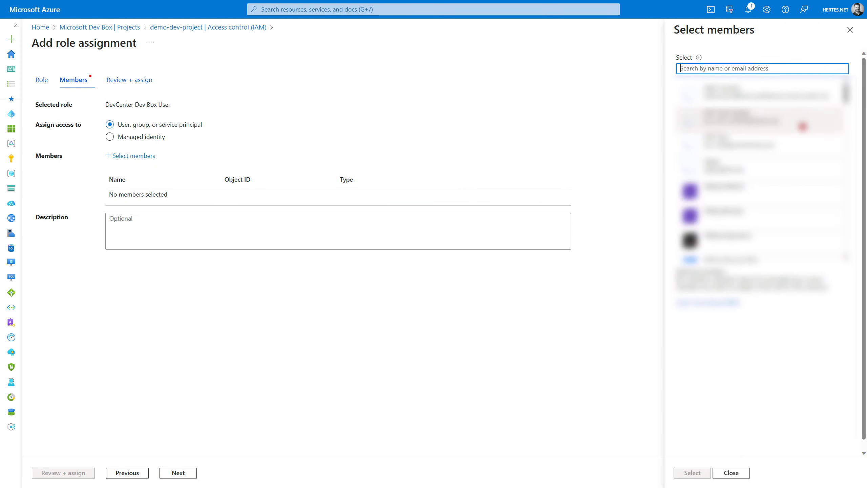
{"action": "type", "text": "haiko"}
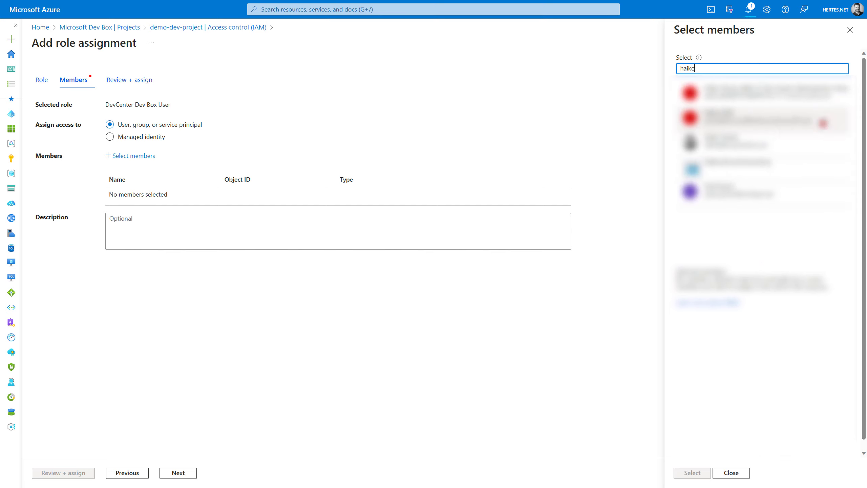
{"action": "left_click", "coordinate": [751, 143]}
{"action": "left_click", "coordinate": [690, 473]}
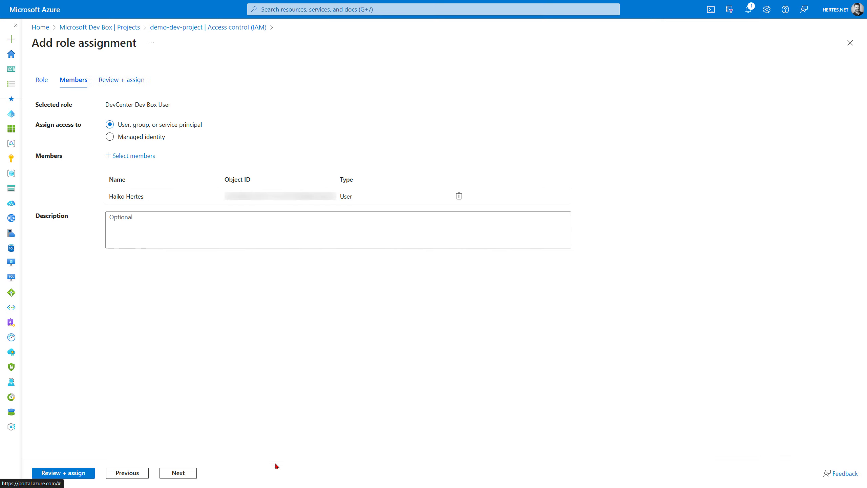
{"action": "left_click", "coordinate": [67, 476]}
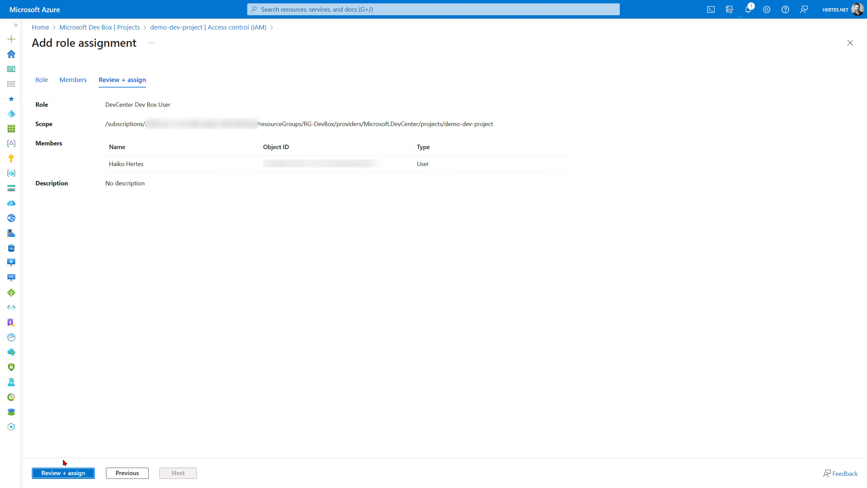
{"action": "left_click", "coordinate": [62, 475]}
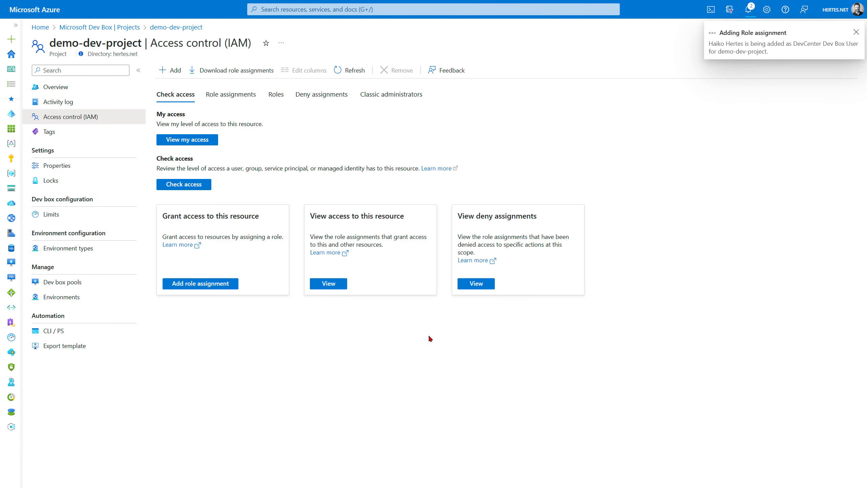
{"action": "left_click", "coordinate": [748, 9]}
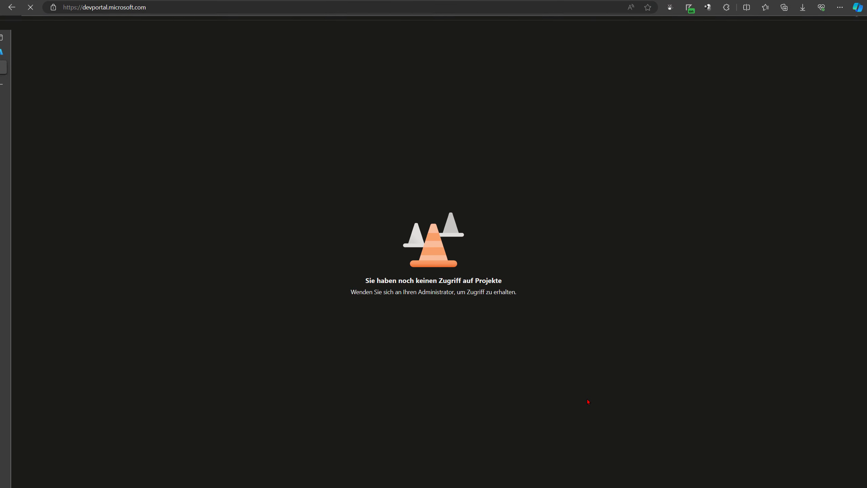
Reload the Microsoft developer portal and start adding a first dev box named demo-dev-box-01.
{"action": "key", "text": "F5"}
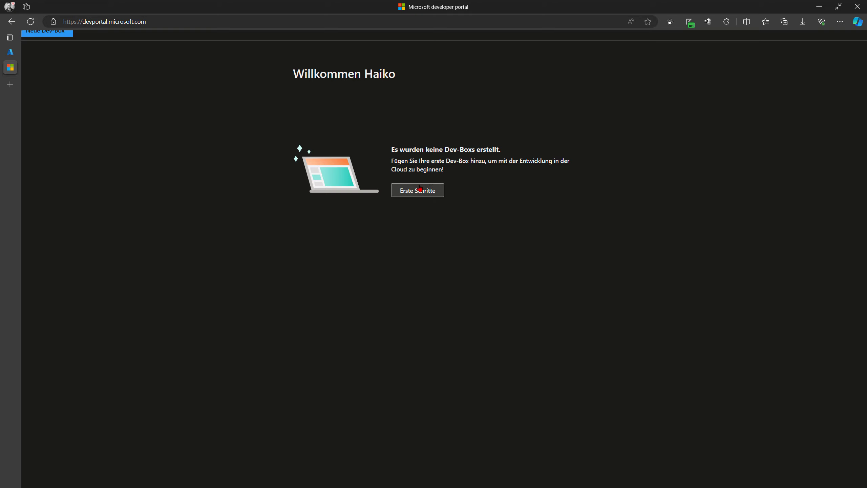
{"action": "left_click", "coordinate": [429, 191]}
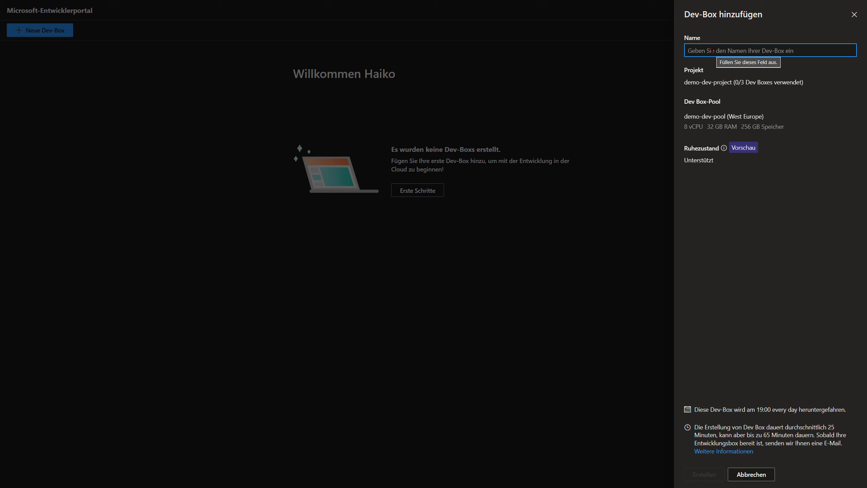
{"action": "type", "text": "demo-dev-bo"}
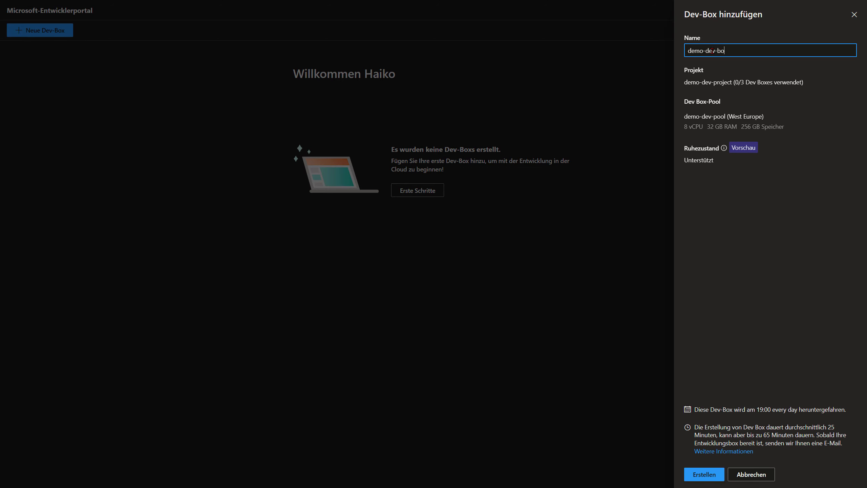
{"action": "type", "text": "x-01"}
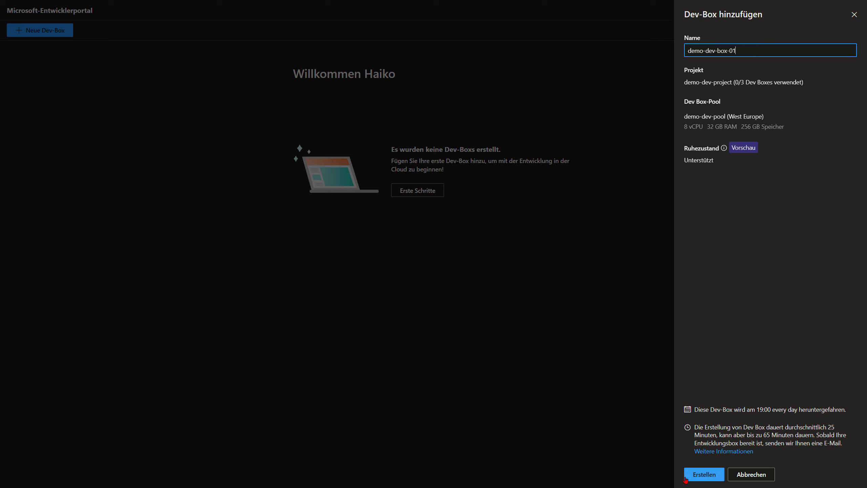